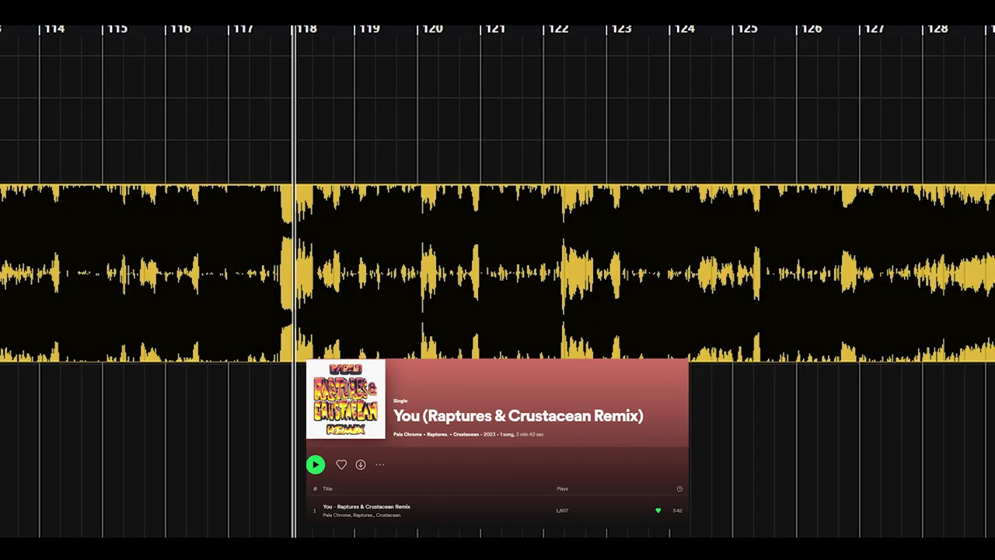
scroll(802, 375, "up", 7)
scroll(828, 375, "down", 4)
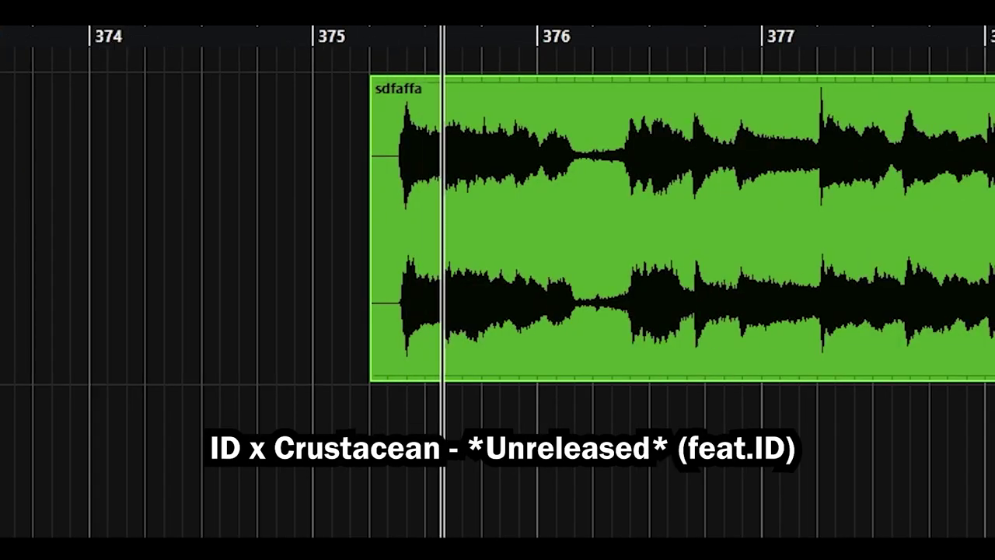
key("g")
key("g")
key("h")
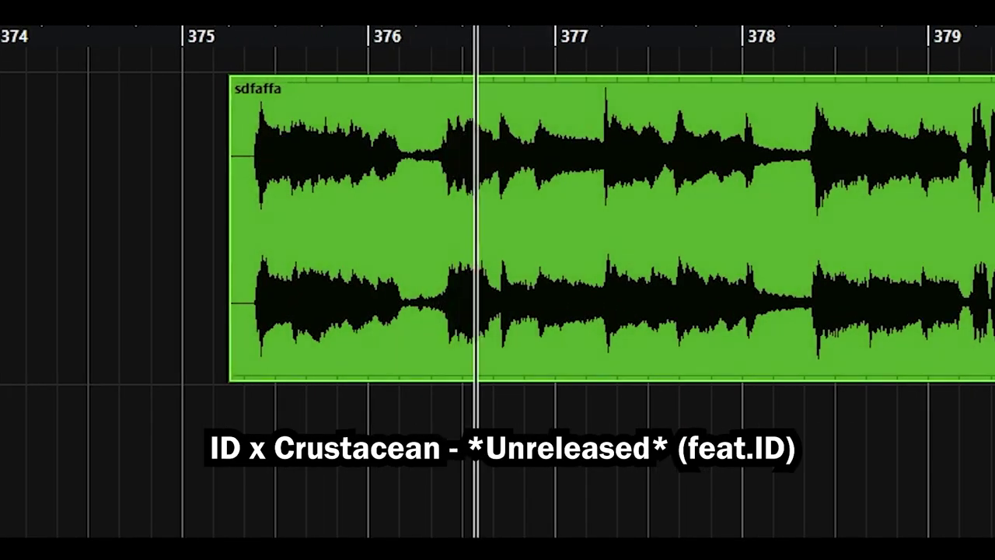
scroll(492, 422, "down", 3)
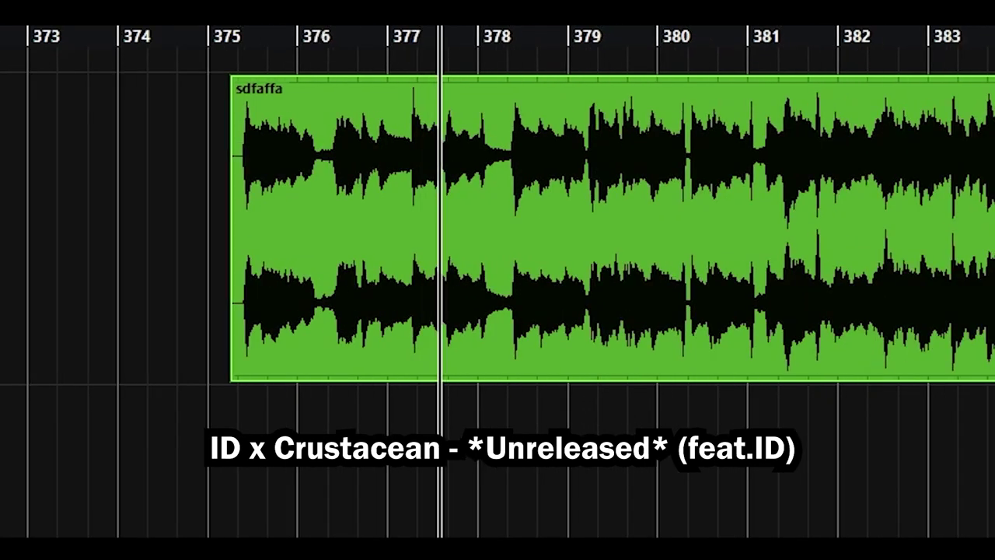
scroll(771, 463, "up", 1)
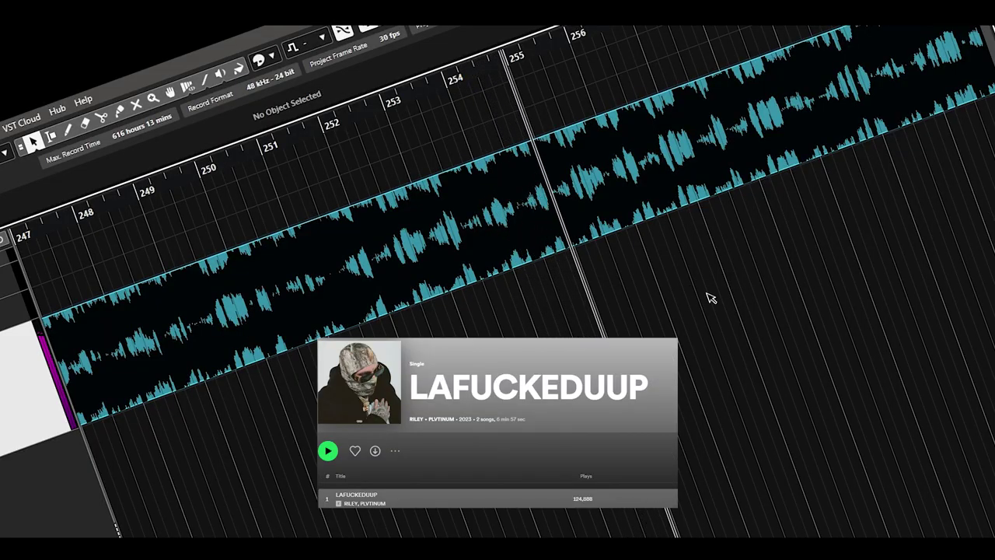
key("g")
key("h")
key("g")
key("g")
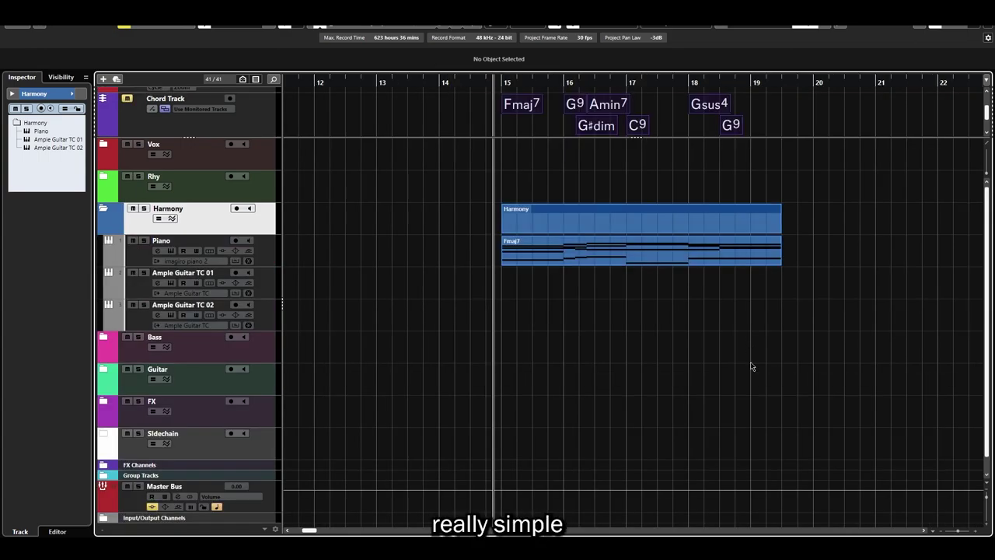
- Open the Ample Guitar TC instrument on the first guitar track and review its amp and effects pages
left_click_drag(474, 114, 782, 197)
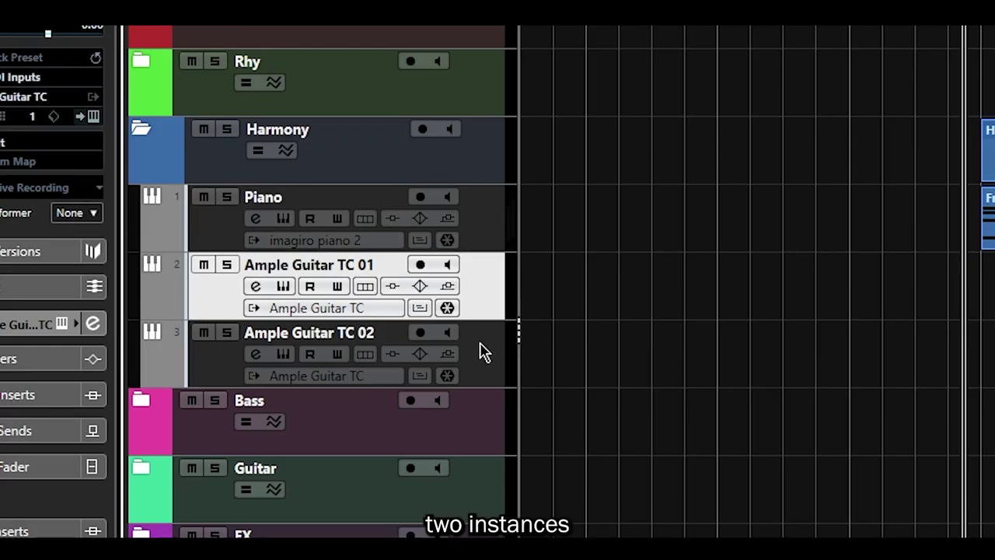
left_click(265, 313, "ctrl")
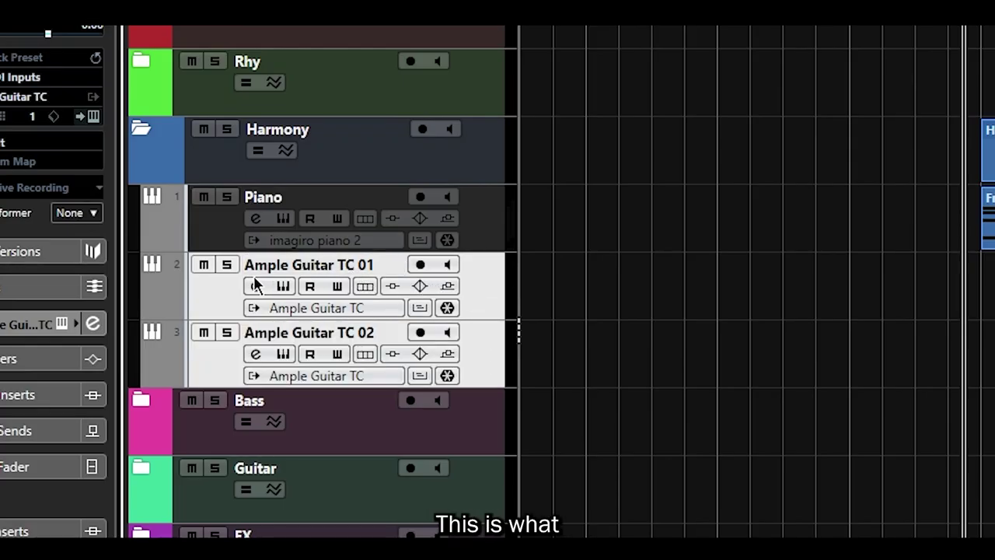
left_click(283, 287)
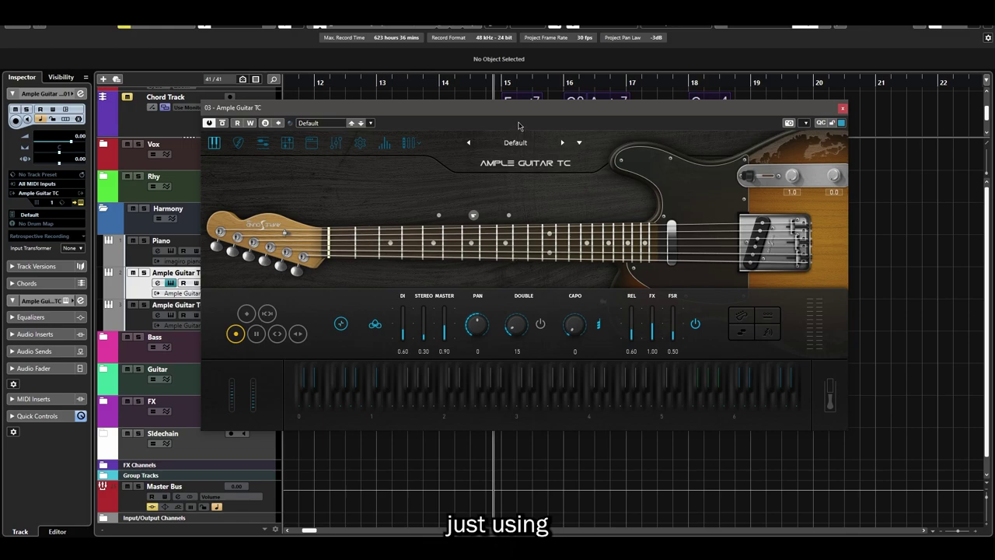
left_click(312, 146)
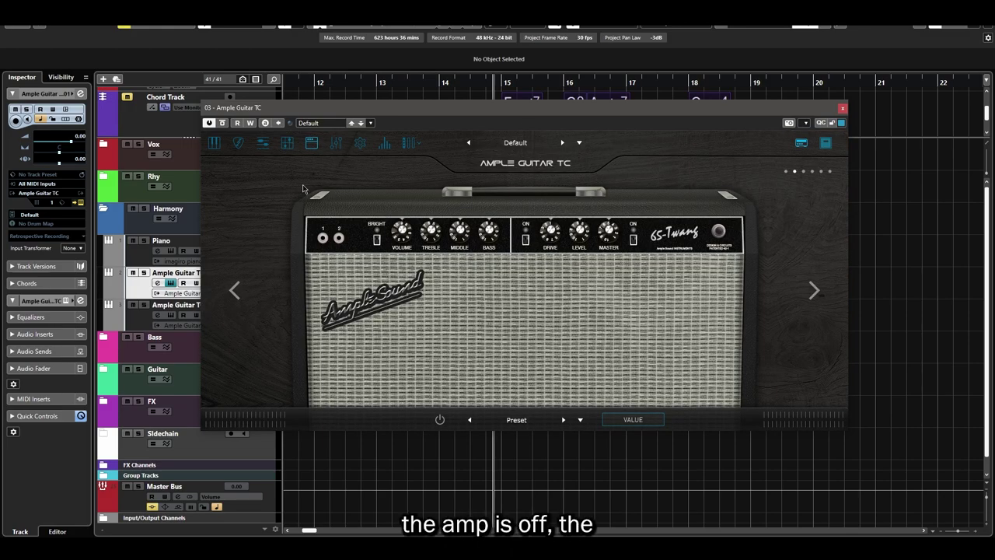
left_click(336, 146)
left_click(216, 389)
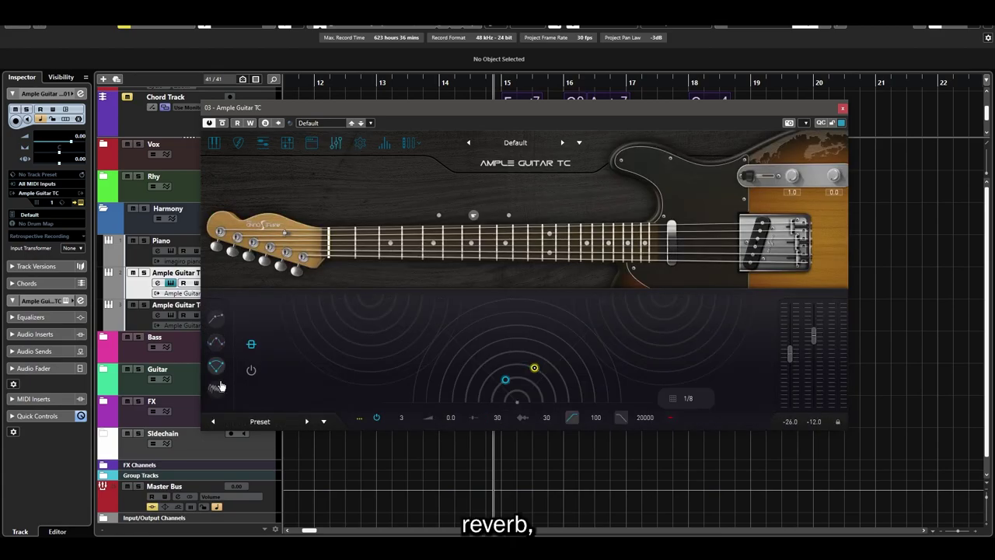
left_click(217, 321)
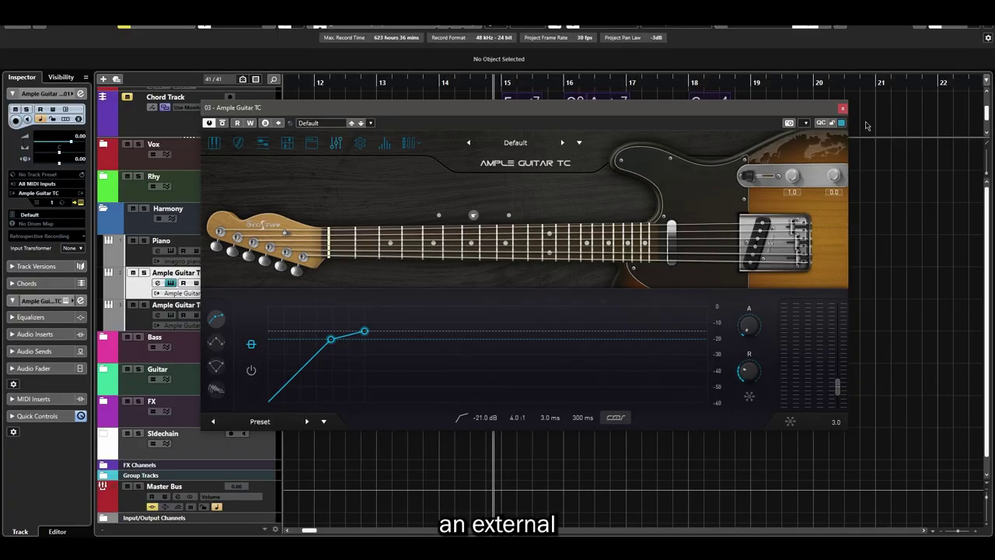
left_click(842, 108)
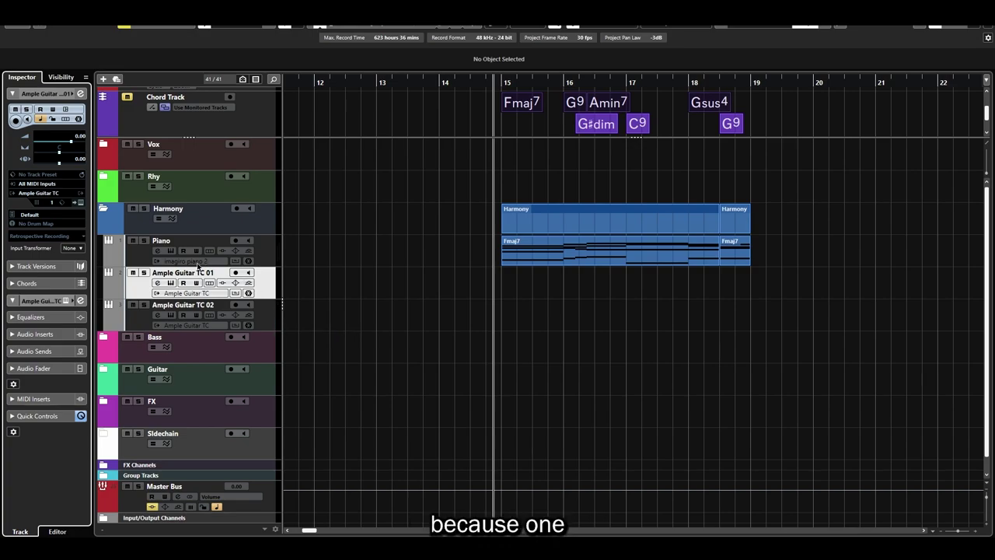
- Rename the two Ample Guitar TC tracks Topline and Chords and move them into the Guitar folder
double_click(188, 265)
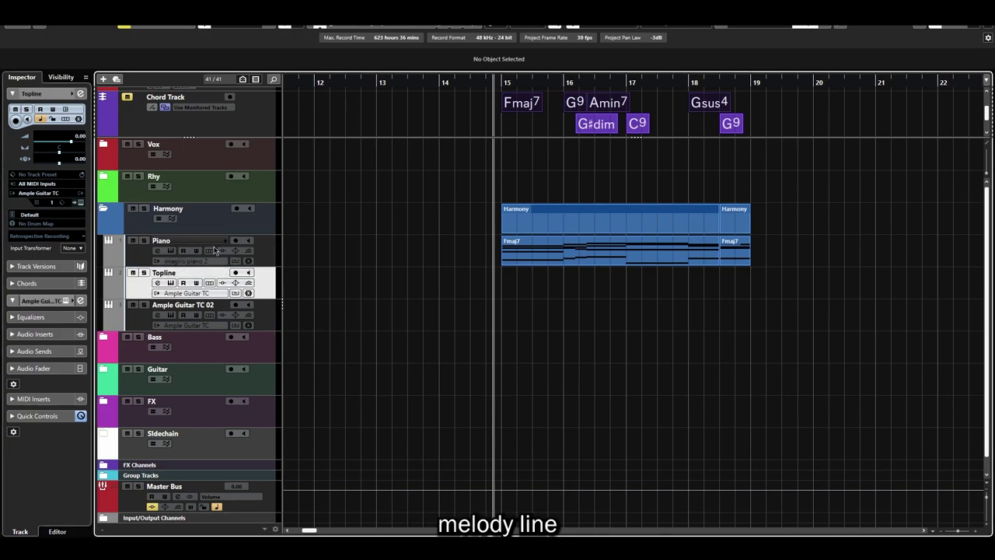
double_click(205, 306)
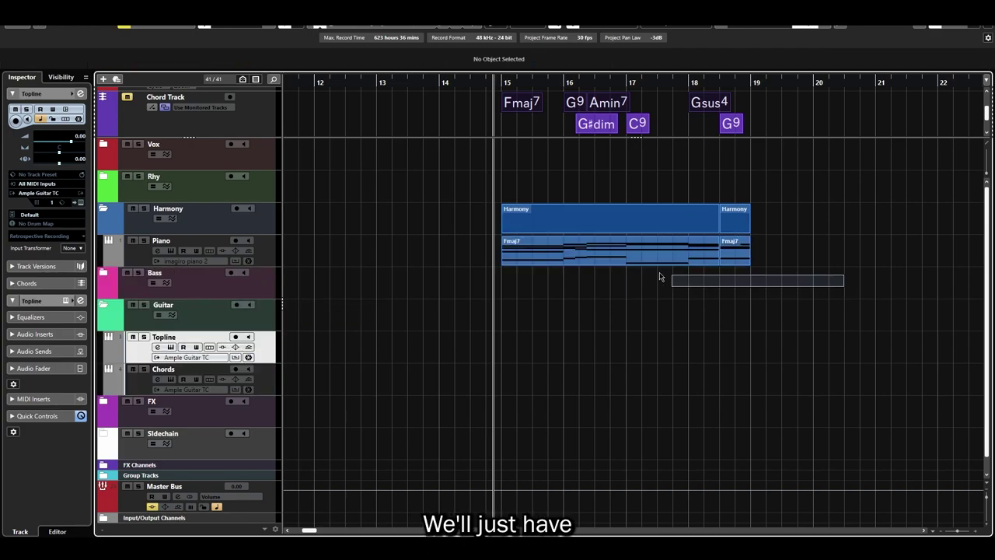
- Copy the piano chord parts in bars 15 to 18 onto the Chords track
left_click_drag(595, 257, 579, 374)
left_click(269, 386)
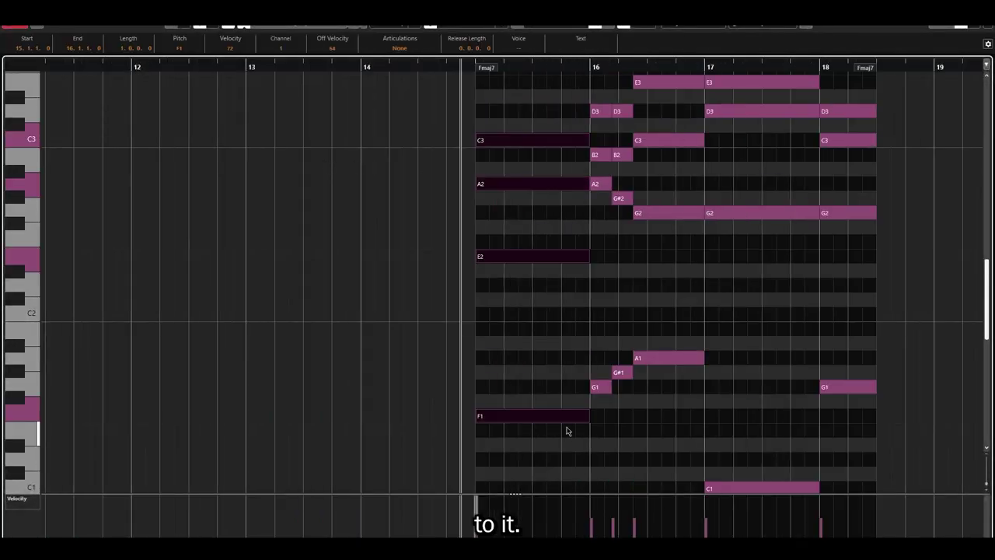
- Shorten the bar 15 chord to one beat and repeat it at 15.2.3 with a length of 0.1.2.0
left_click_drag(567, 428, 586, 420)
key("h")
scroll(586, 311, "up", 3)
left_click_drag(586, 226, 541, 234)
scroll(584, 127, "down", 4)
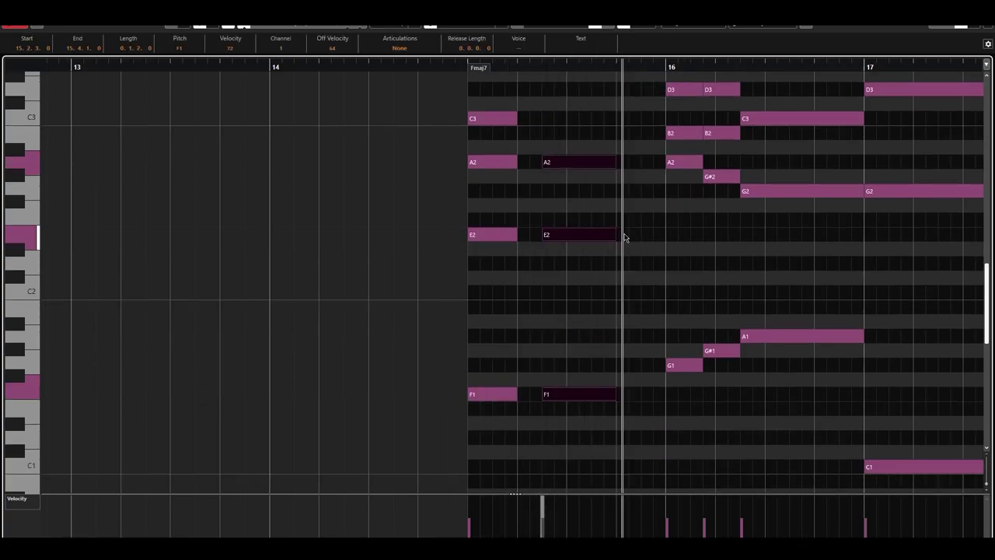
- Shorten the chords in bars 16 to 18 into rhythmic stabs and repeat the bar 17 chord within its bar
scroll(575, 210, "up", 3)
scroll(575, 210, "right", 3)
left_click_drag(547, 173, 621, 423)
left_click_drag(693, 418, 644, 416)
key("g")
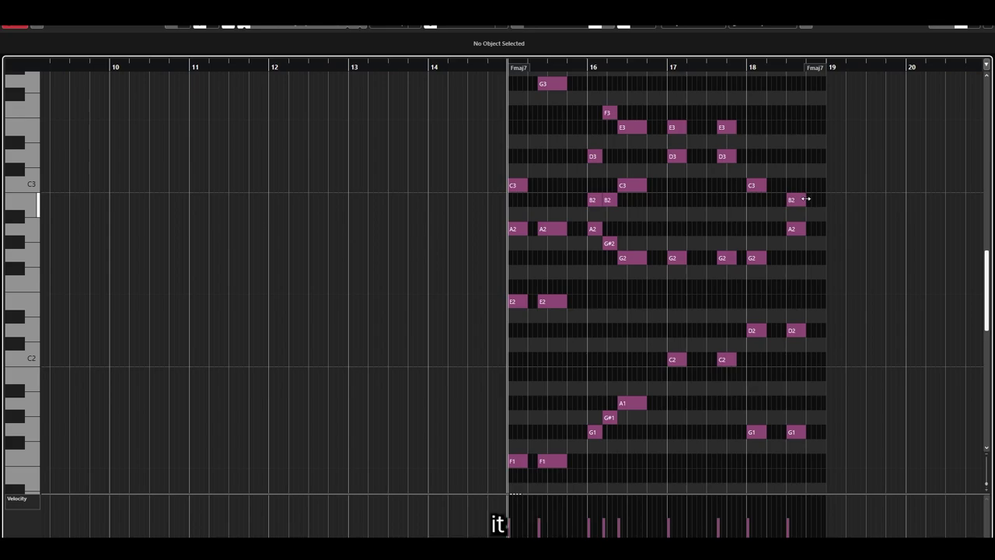
- Humanize the guitar chords by staggering the upper notes' starts slightly and lowering the note velocities
scroll(808, 206, "up", 3)
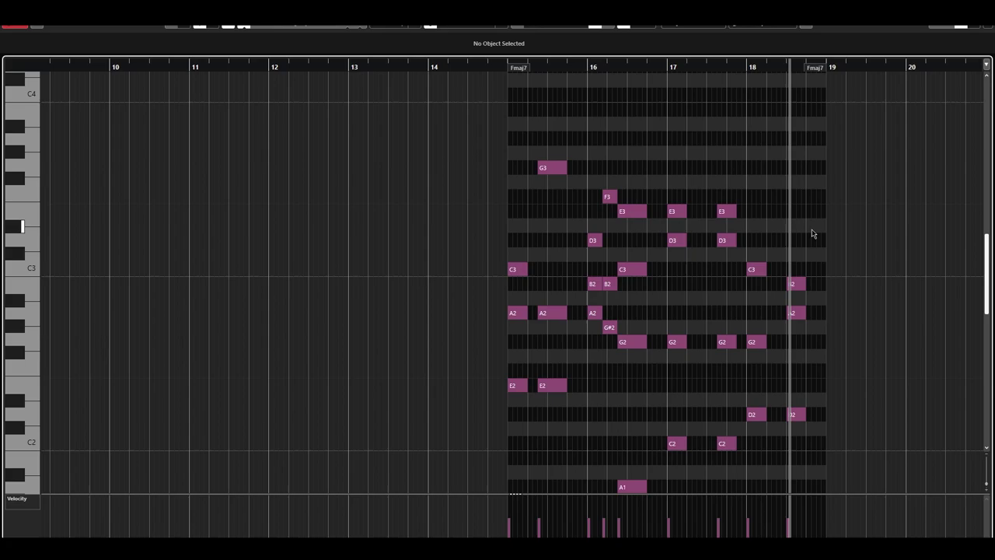
scroll(811, 249, "down", 3)
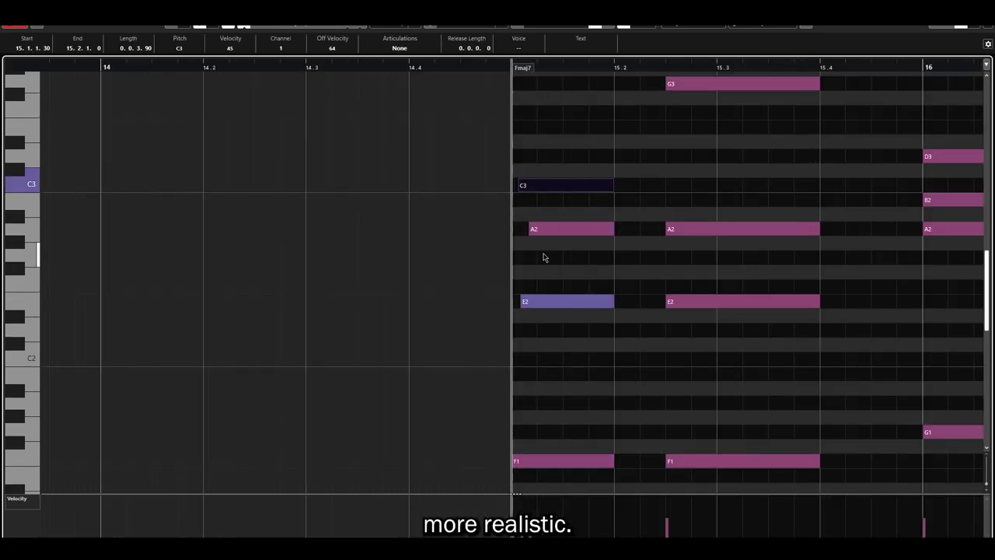
left_click_drag(544, 255, 552, 533)
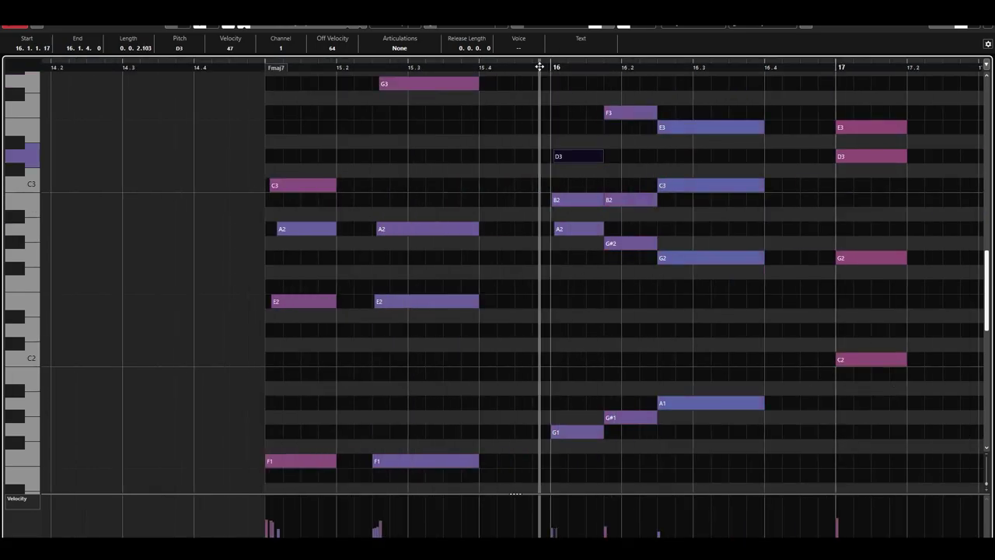
left_click_drag(628, 466, 638, 125)
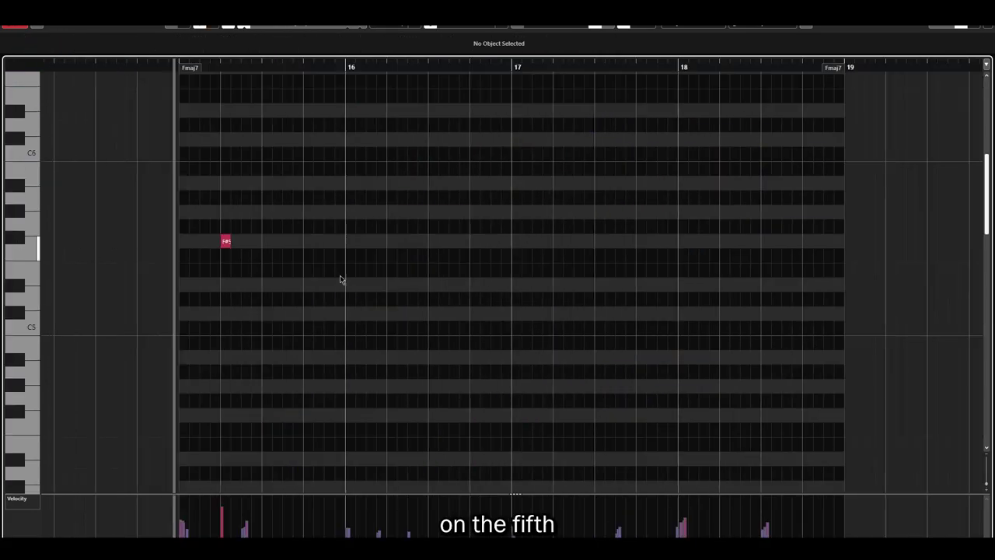
- Add short F#5 notes on beats 2 and 4 of each bar in the Chords part and play it back
left_click_drag(250, 234, 172, 280)
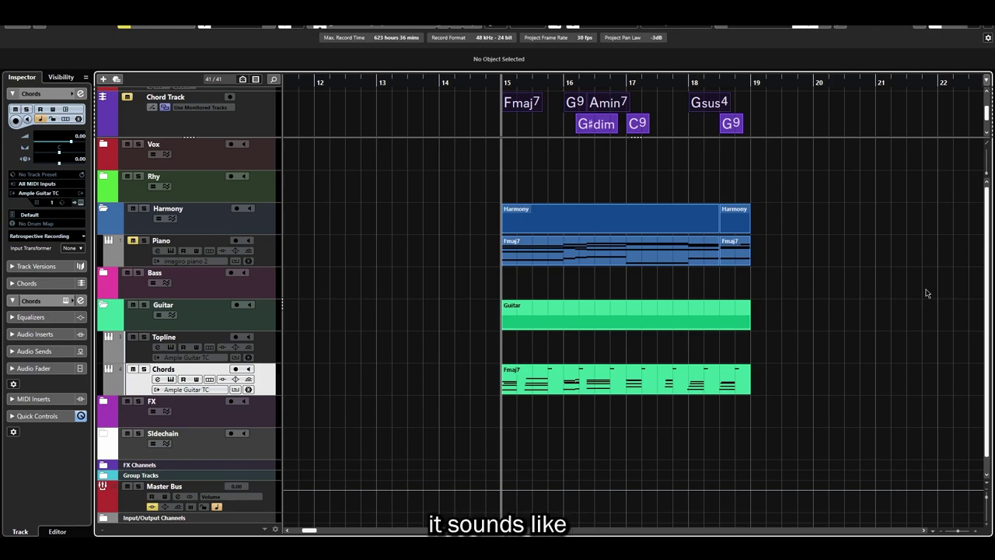
key("space")
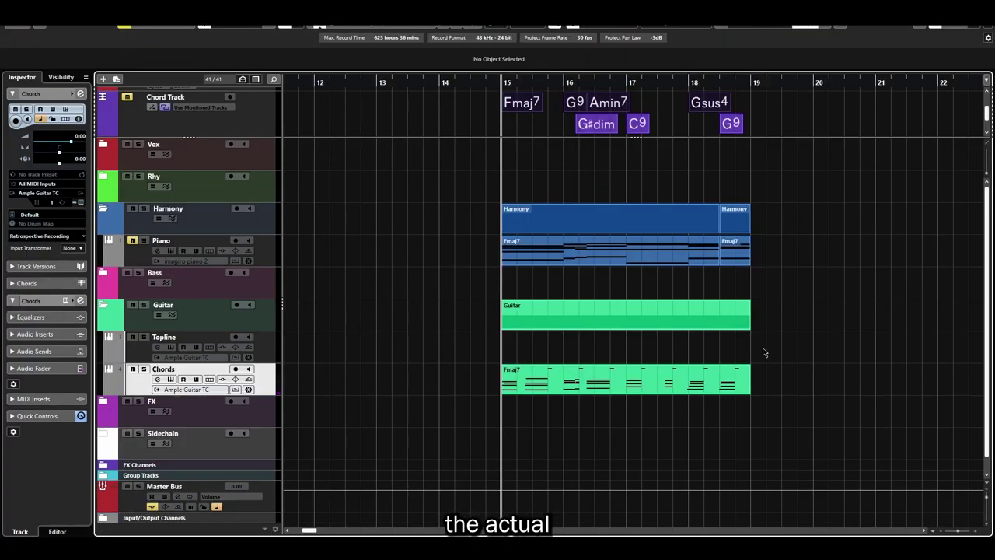
- Set the loop range to the Chords part, bars 15 to 19, and start a part on the Topline track
left_click(719, 383)
key("p")
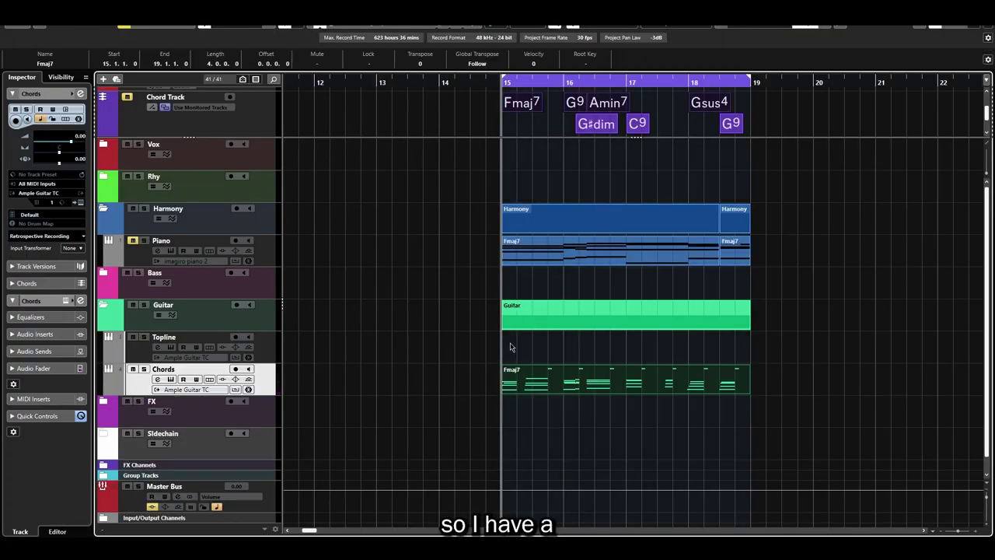
left_click(549, 361)
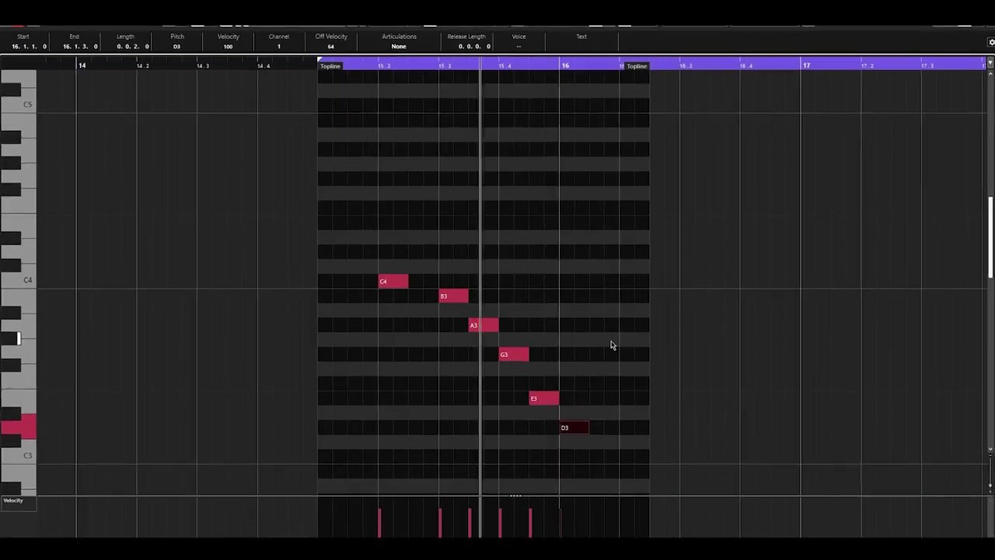
- Write the topline melody across bars 15 to 18, descending from C4 to A2 before rising through B2 and C3 to a long G3
left_click_drag(575, 426, 654, 423)
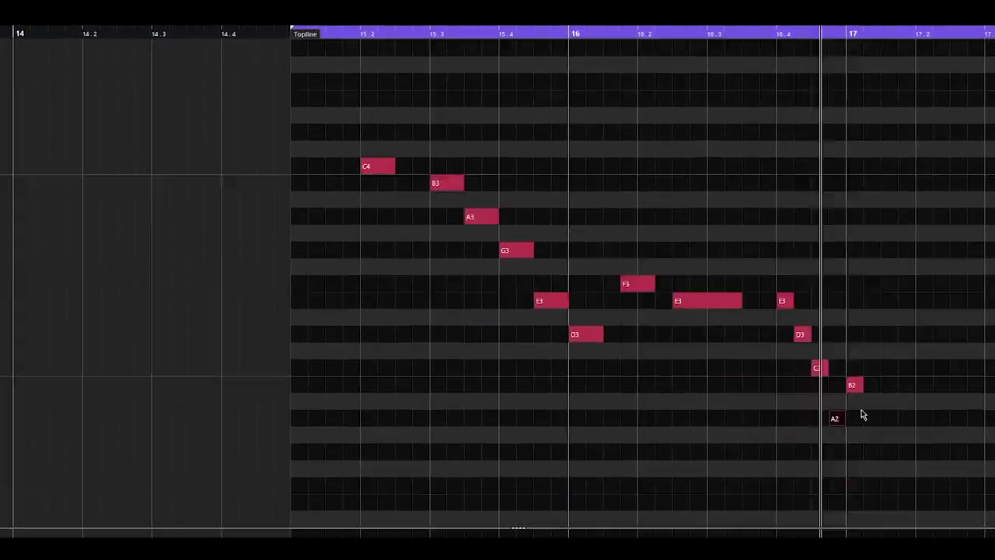
left_click_drag(863, 385, 899, 385)
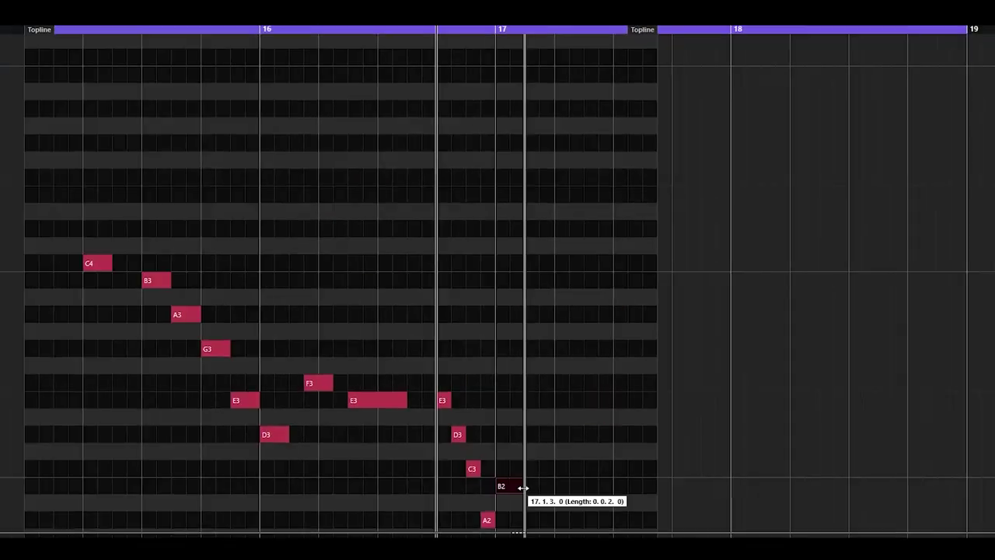
left_click_drag(864, 385, 968, 251)
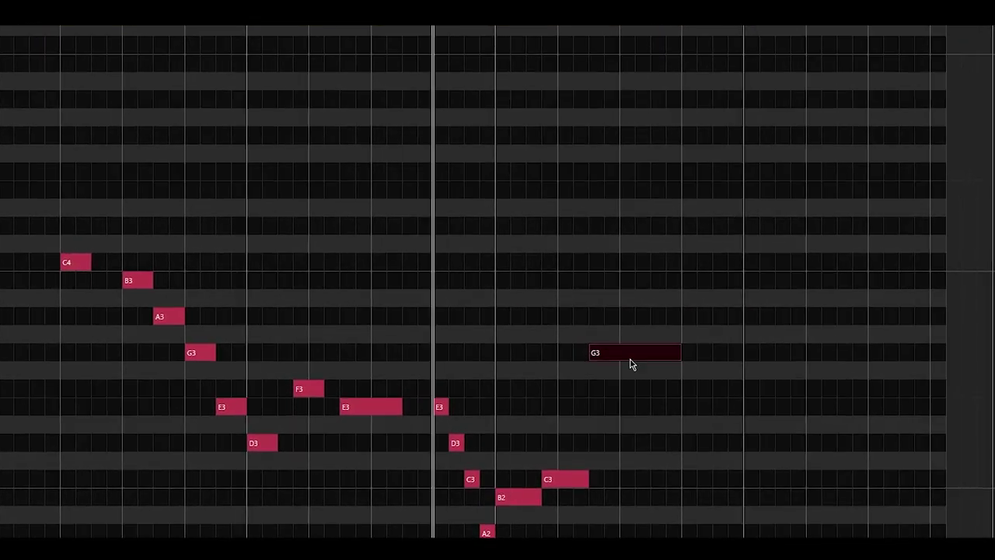
left_click_drag(629, 363, 792, 508)
left_click_drag(814, 479, 866, 319)
left_click_drag(852, 317, 853, 352)
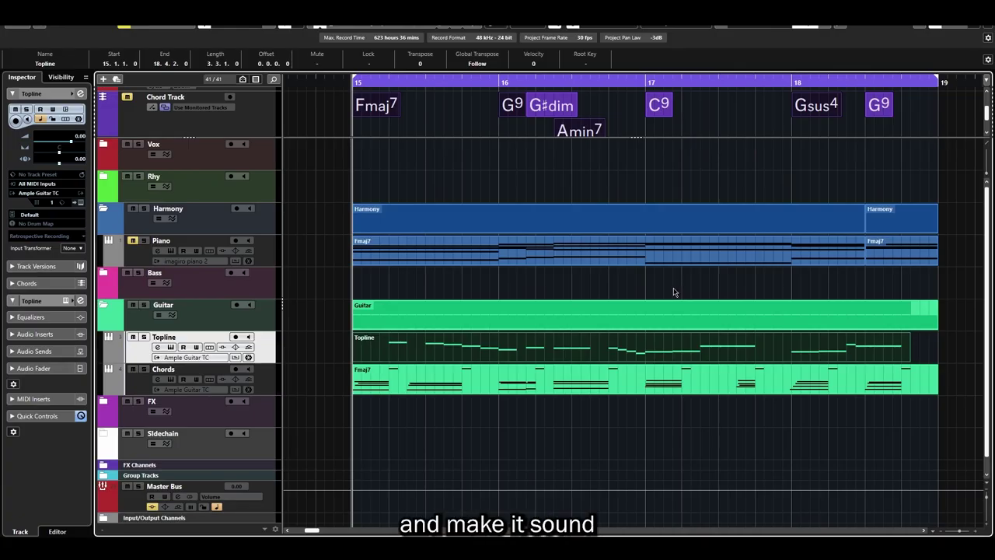
- Open the Topline track's Ample Guitar TC instrument and audition the articulation keyswitches at the low end of its keyboard
double_click(619, 354)
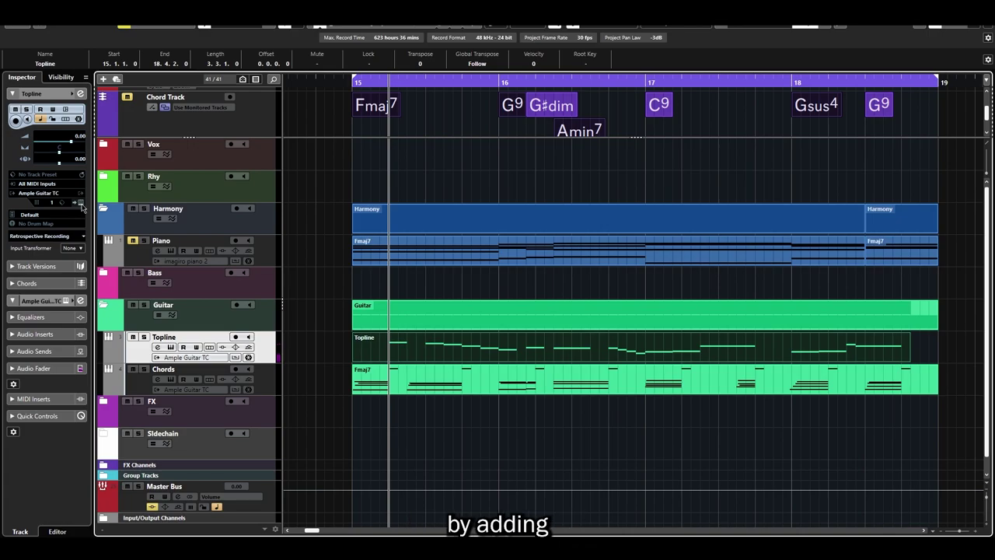
left_click(81, 203)
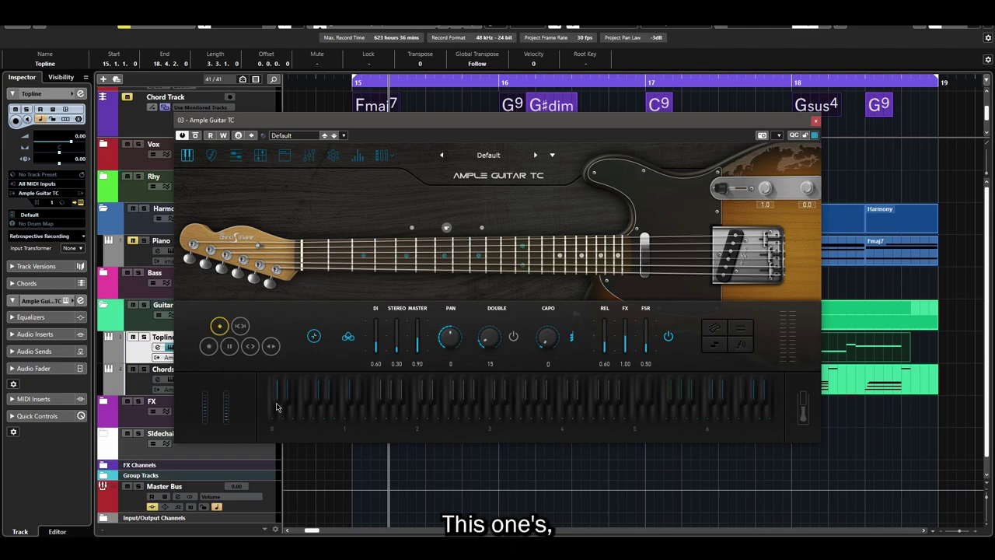
left_click(276, 398)
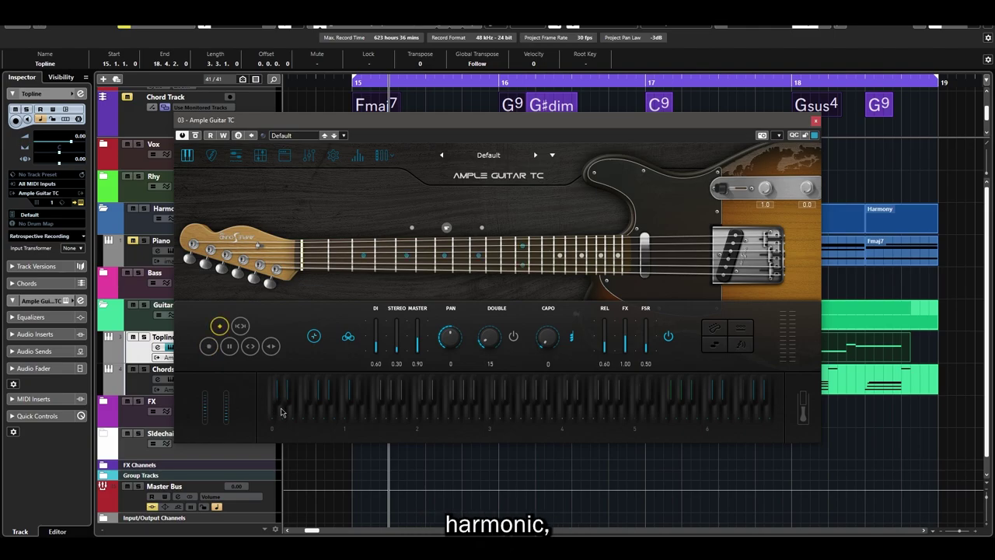
left_click(282, 412)
left_click(285, 402)
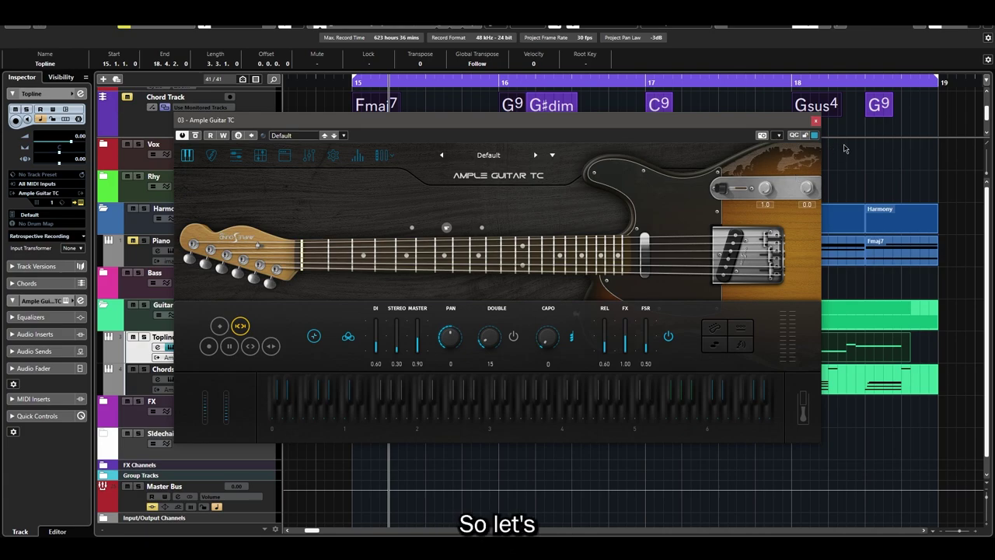
left_click(815, 120)
- Add short keyswitch notes D#0, D0, C0, C#0 and C0 beneath the Topline melody from beat 15.2 to bar 16
double_click(362, 359)
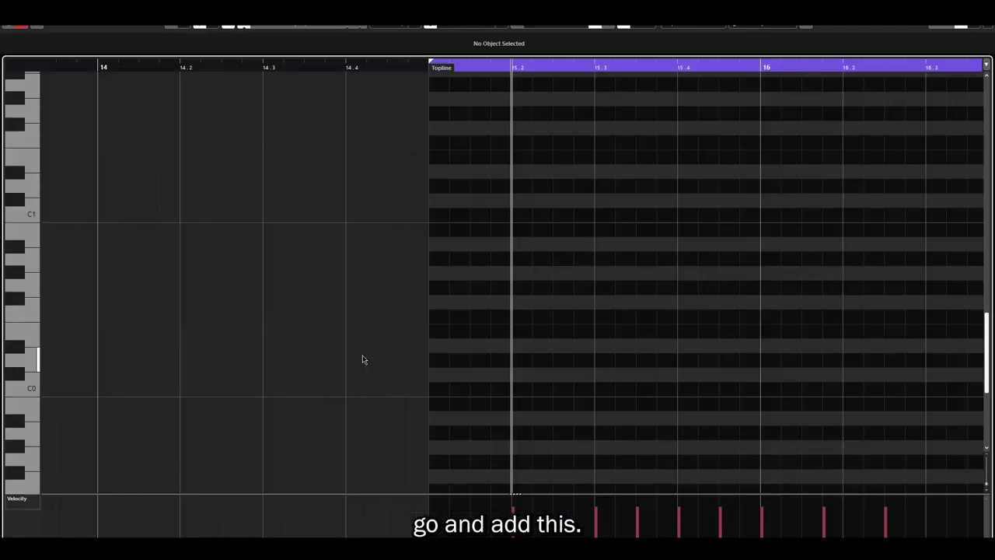
left_click(509, 348)
scroll(638, 354, "up", 10)
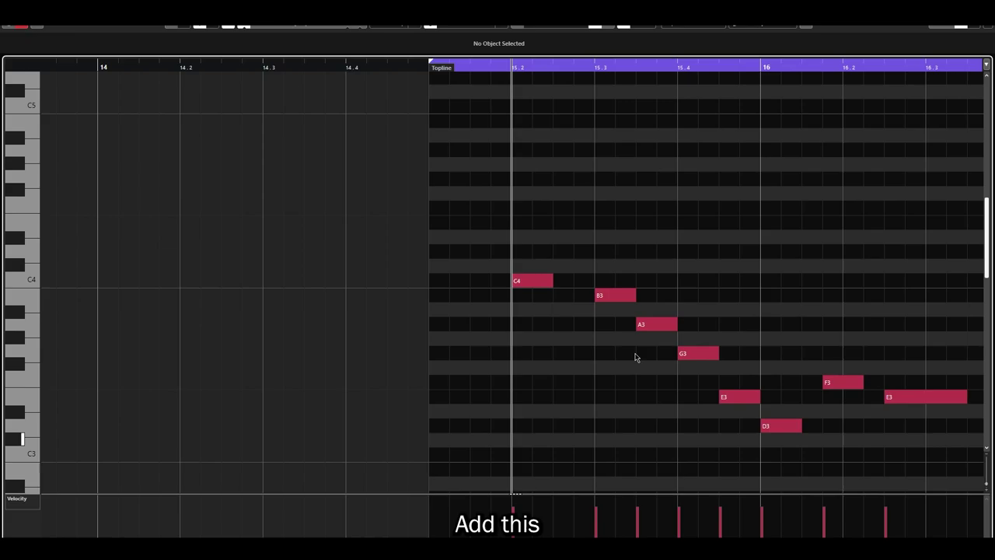
left_click(544, 365)
scroll(557, 309, "down", 10)
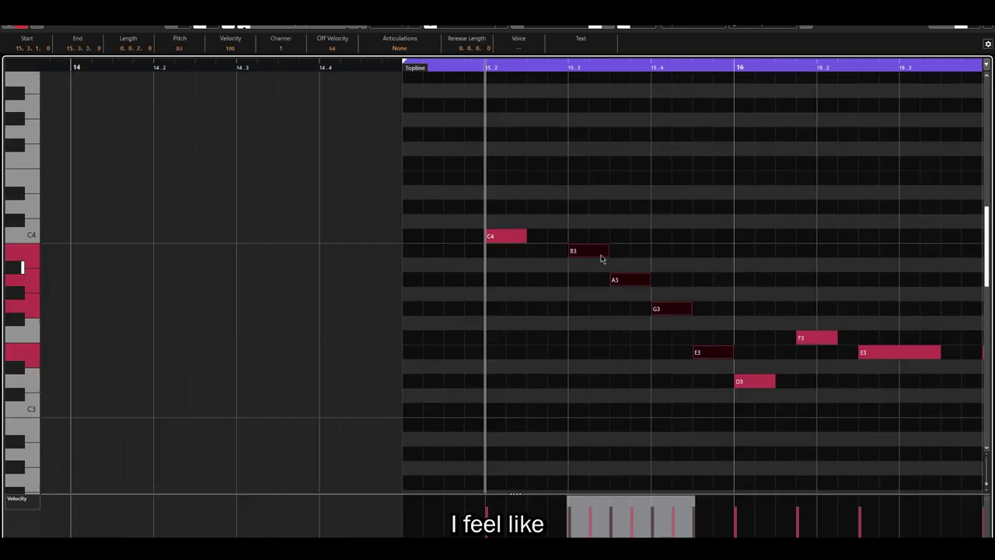
left_click_drag(592, 234, 699, 413)
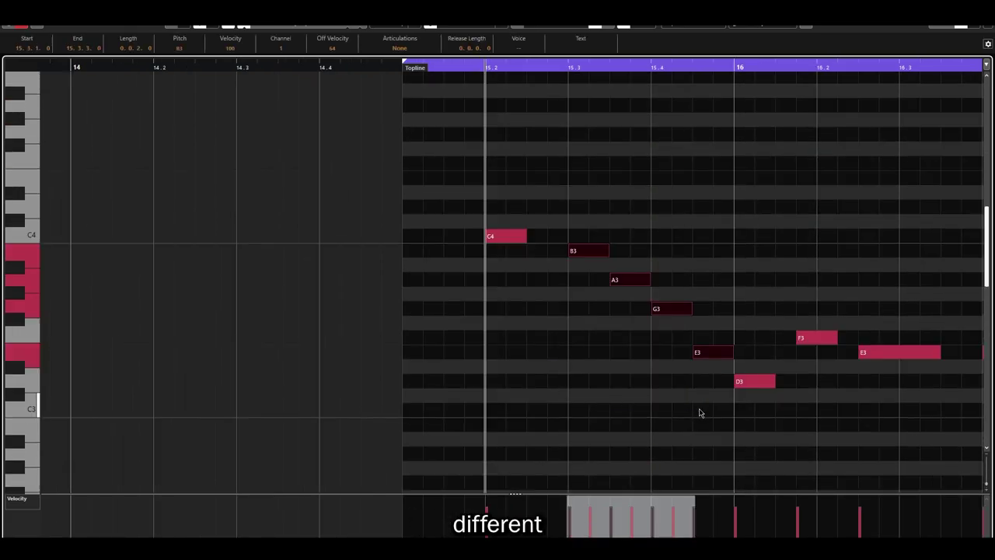
scroll(608, 251, "down", 5)
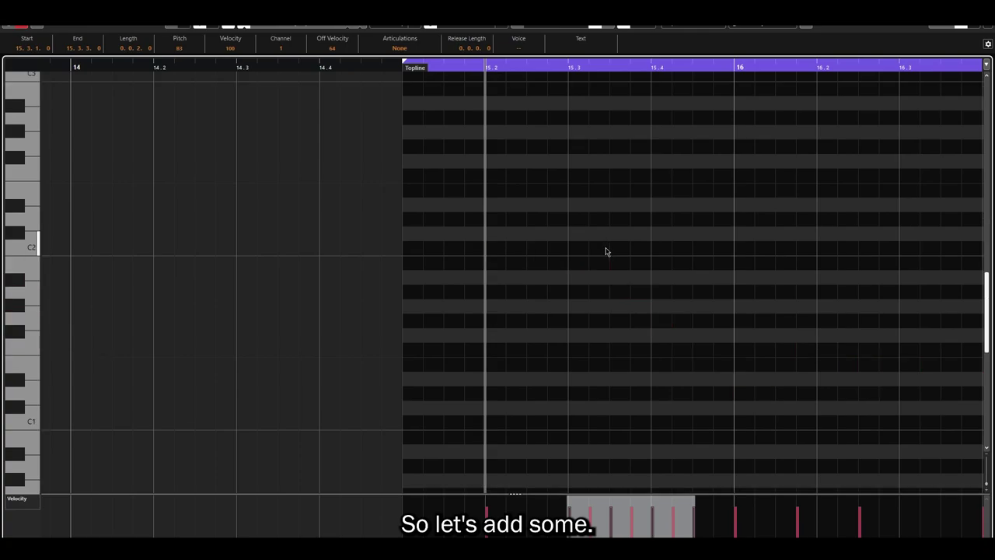
scroll(605, 251, "down", 4)
left_click(603, 268)
left_click_drag(605, 320, 605, 354)
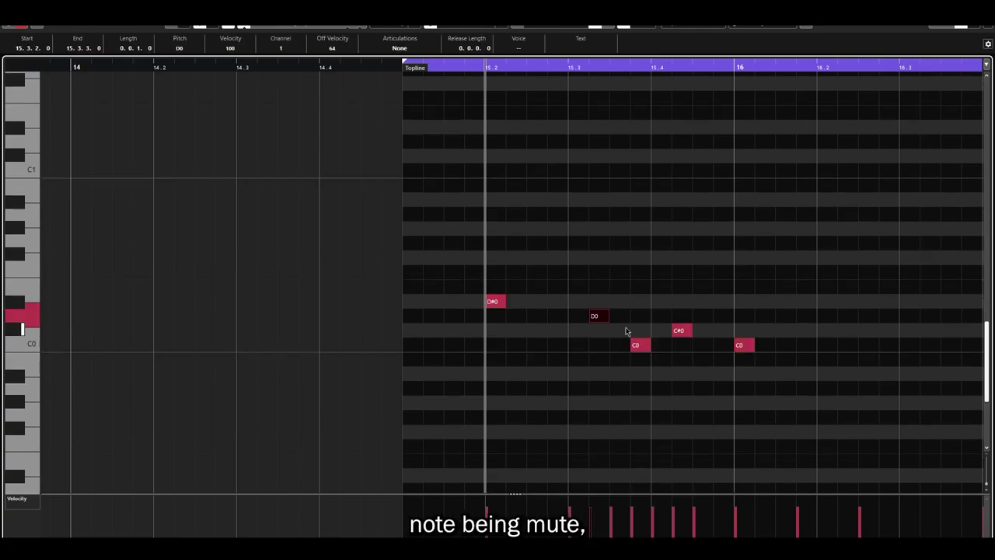
left_click_drag(638, 294, 647, 359)
left_click_drag(672, 308, 690, 360)
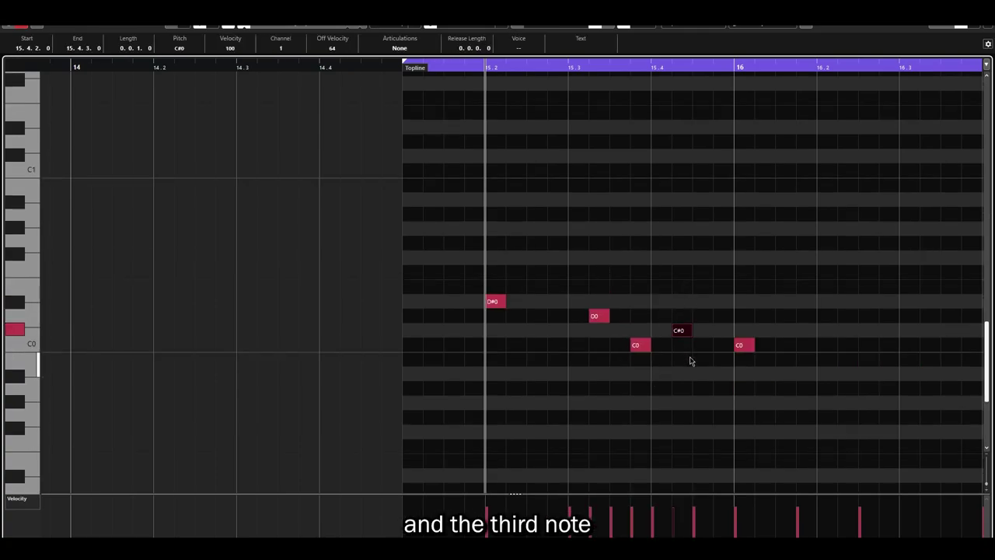
- Play back the Topline and replace the C0 keyswitch at bar 16 with a short D#0 note for a slide
key("space")
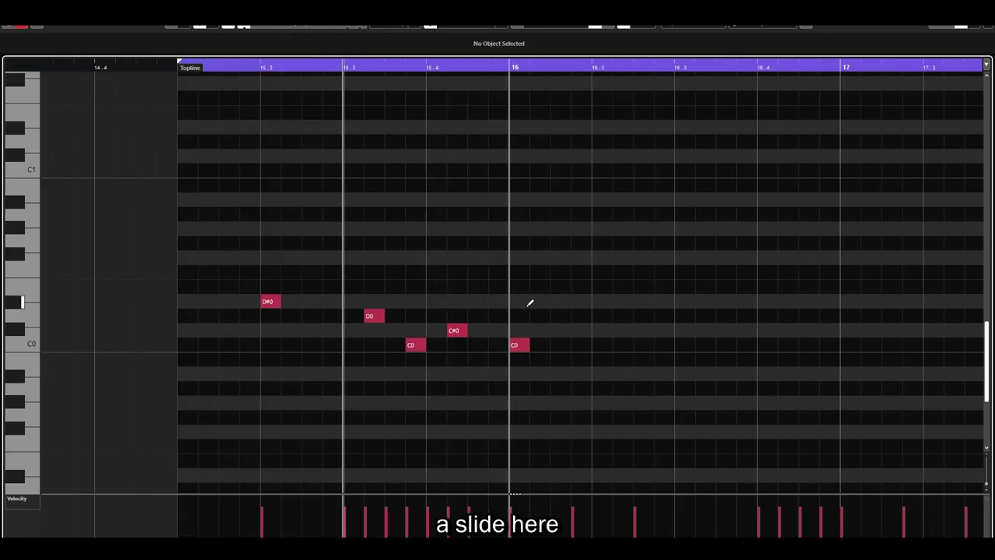
key("space")
left_click(526, 301, "alt")
double_click(520, 345)
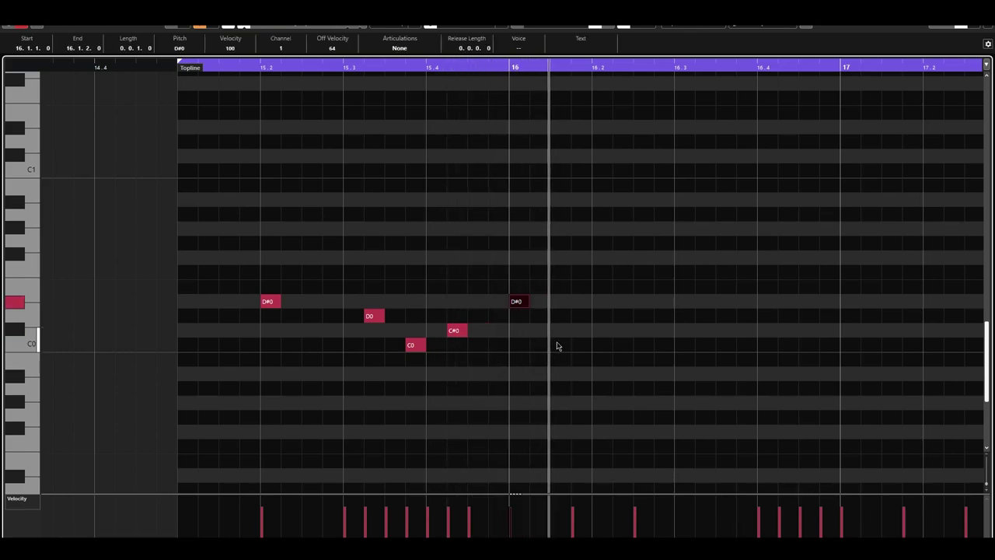
- Add harmony notes A2, B2 and C3 below D3, F3 and E3 in bar 16, matching their lengths, and play back
scroll(563, 330, "up", 8)
left_click_drag(516, 355, 550, 352)
key("Down")
left_click(547, 352)
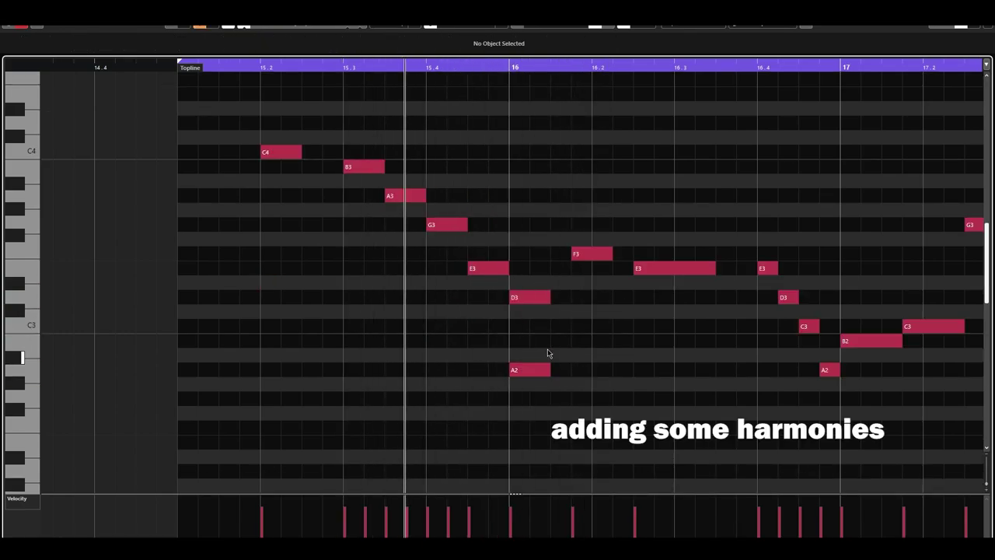
left_click(576, 331, "alt")
left_click(595, 331)
left_click(651, 332, "alt")
key("Down")
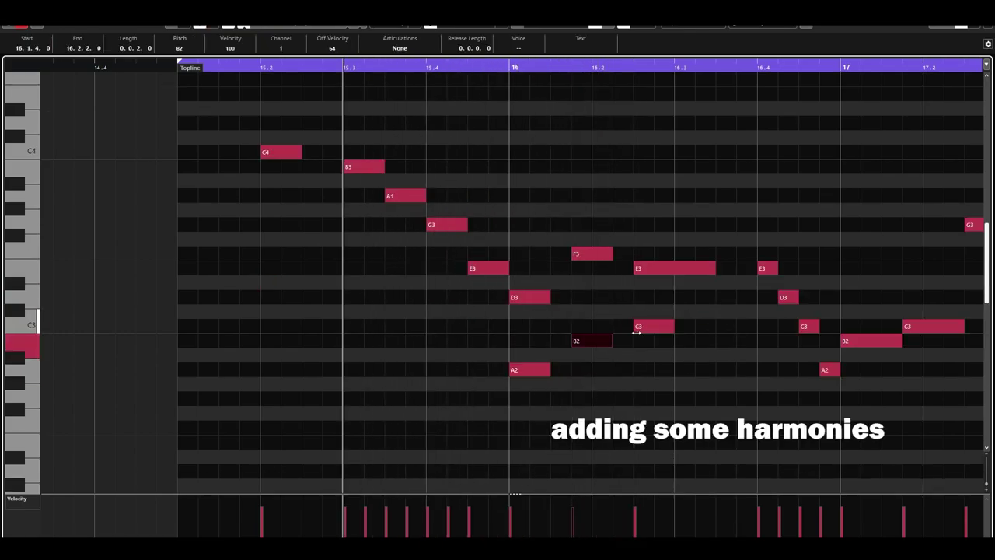
left_click_drag(636, 330, 714, 327)
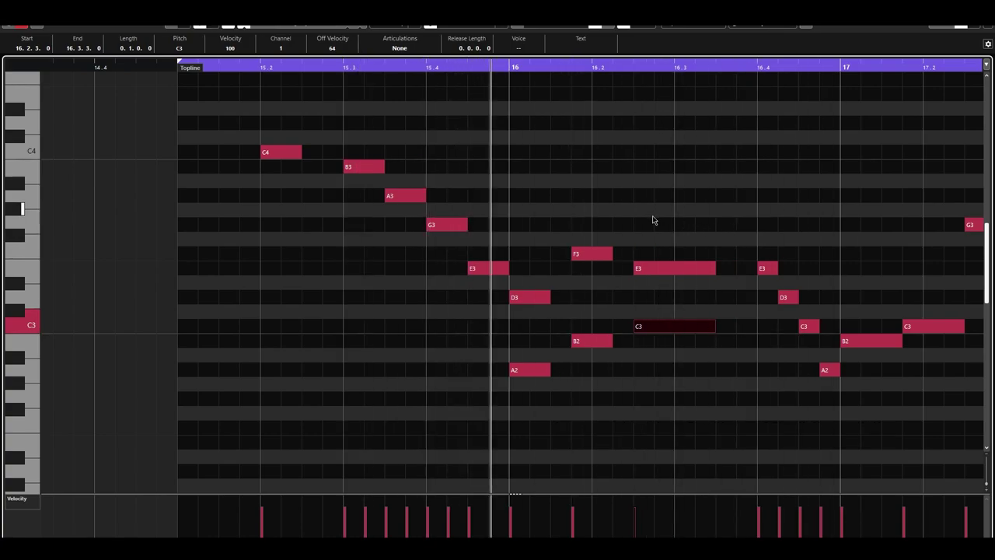
key("space")
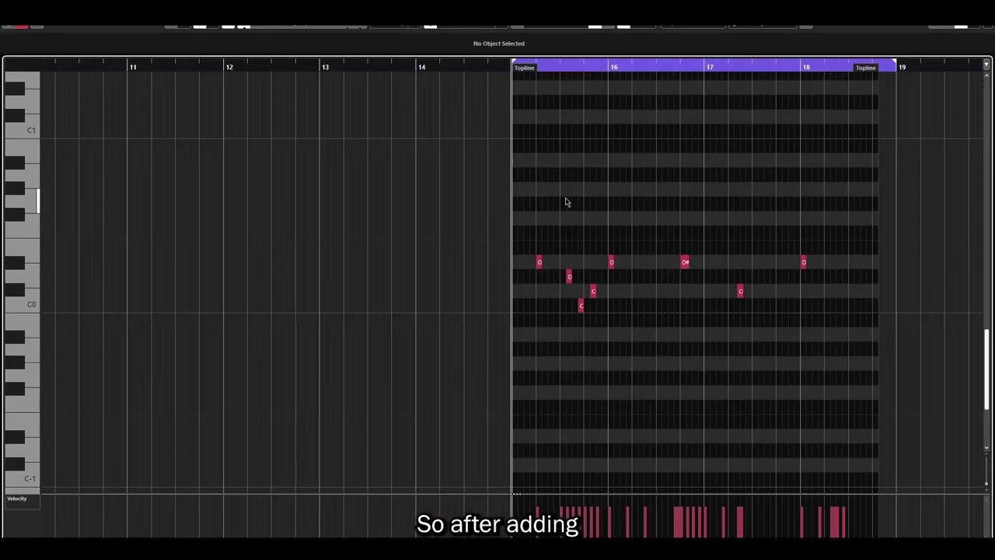
- Examine the Topline's added keyswitches, high F#5 and G#5 region notes and harmonies while playing it back
left_click_drag(523, 166, 904, 362)
scroll(699, 272, "up", 5)
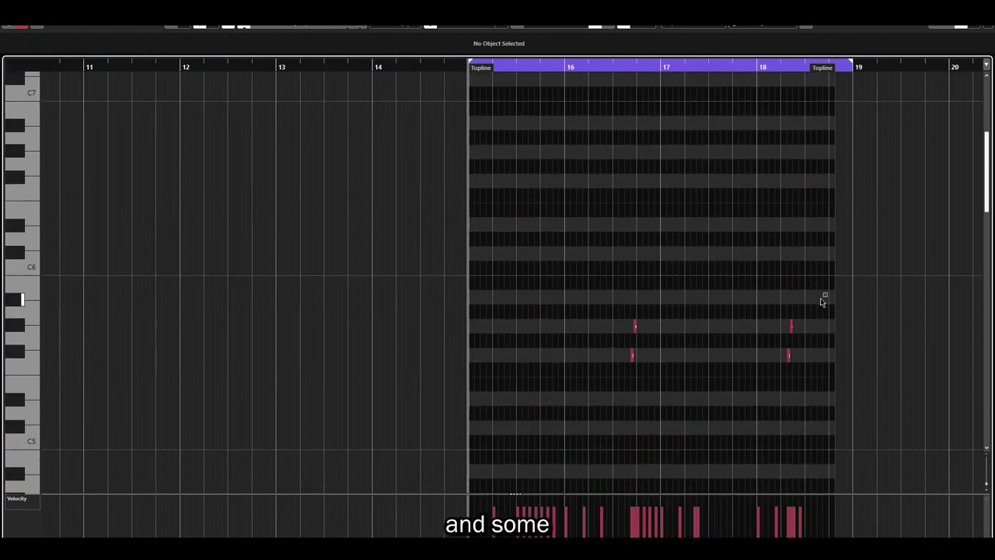
scroll(533, 378, "down", 10)
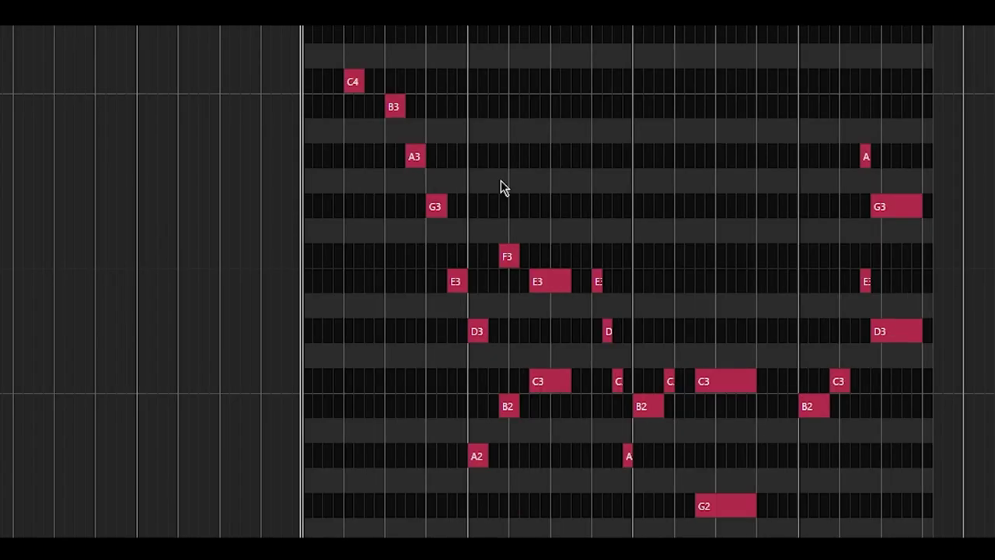
key("space")
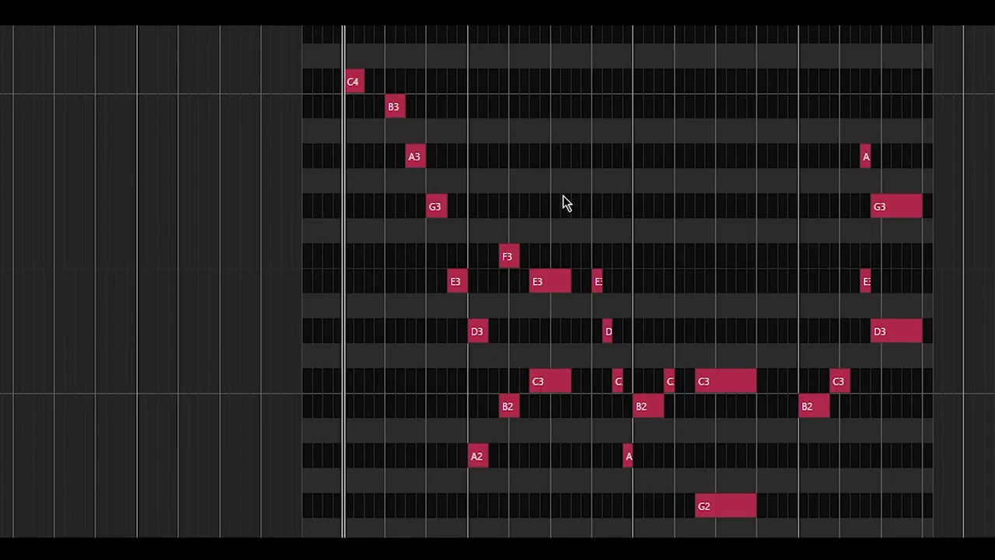
scroll(566, 199, "up", 1)
scroll(566, 201, "down", 1)
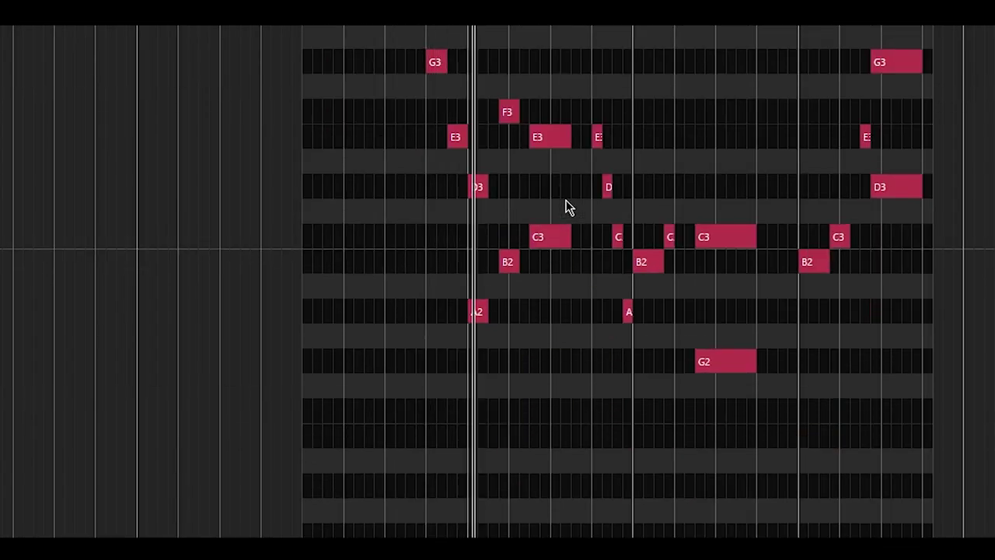
scroll(565, 202, "up", 1)
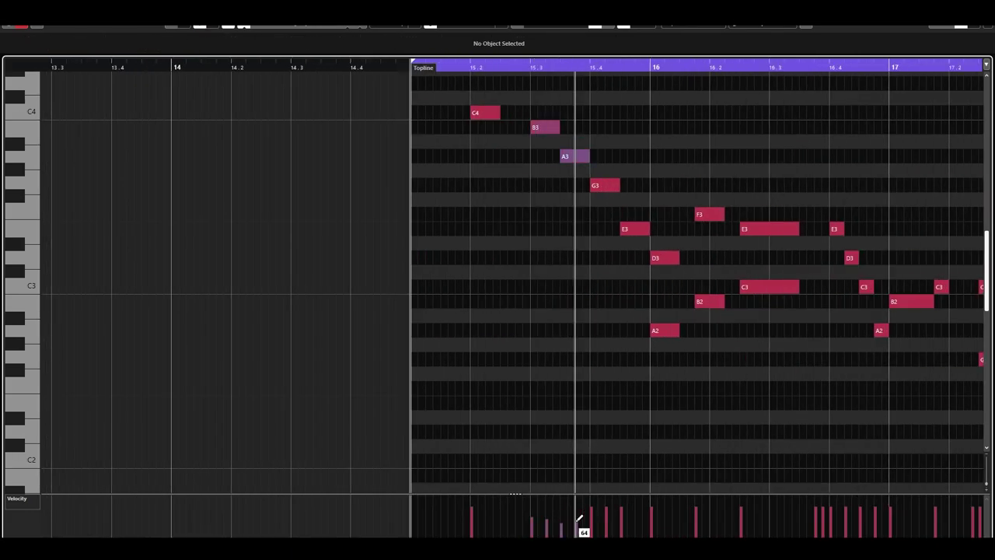
- Draw lower, varied velocities for the Topline notes across bars 15 to 18 and play back the part
mouse_move(582, 526)
left_mouse_down()
mouse_move(484, 515)
mouse_move(682, 520)
left_mouse_up()
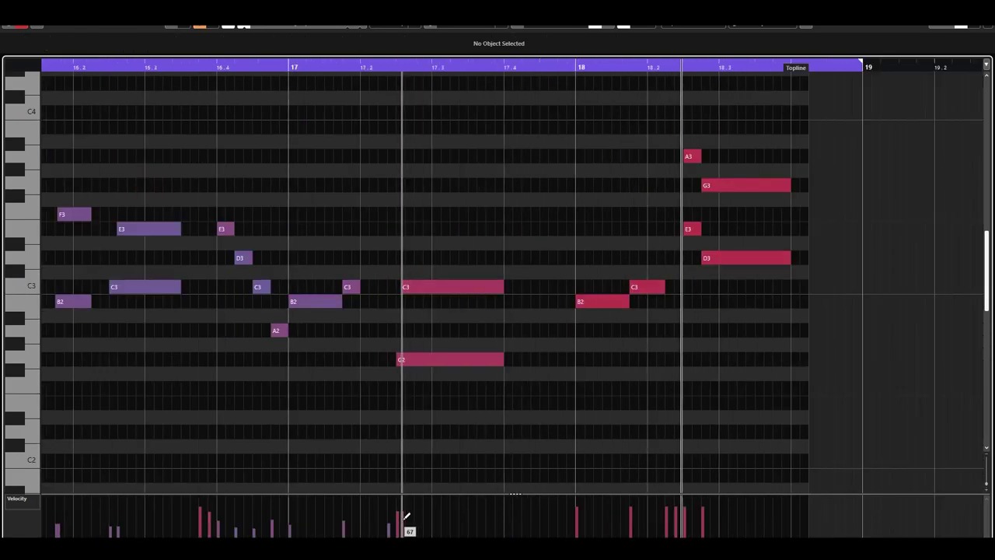
left_click_drag(405, 515, 670, 510)
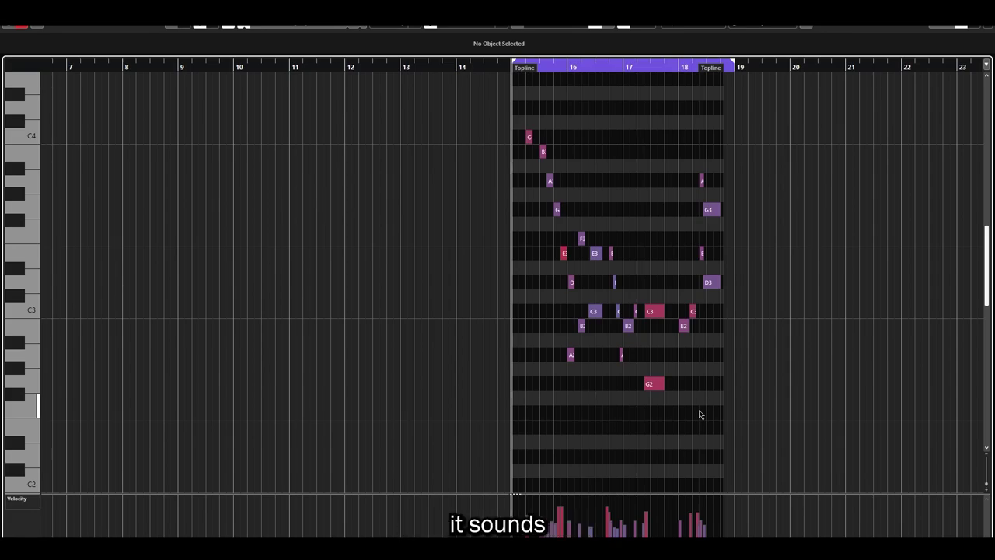
key("space")
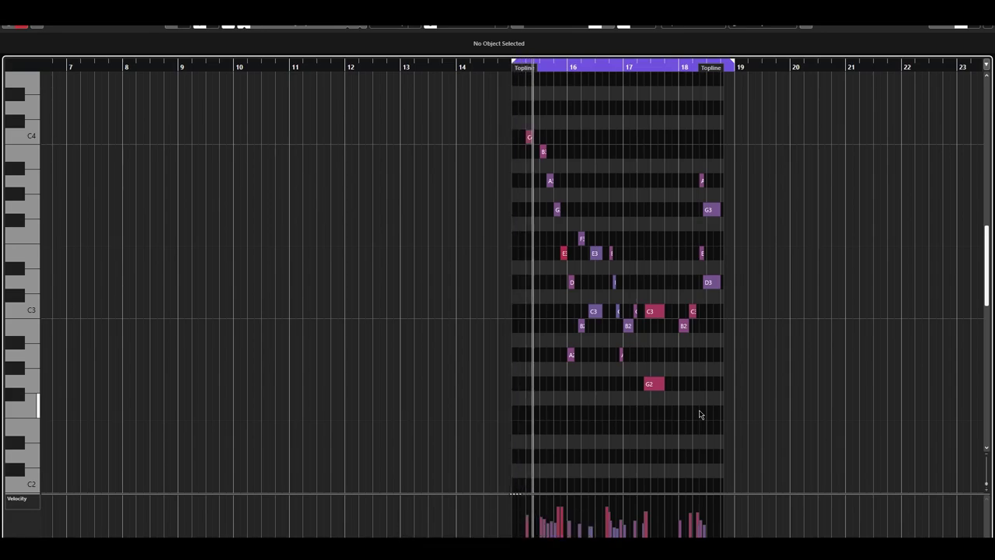
key("h")
key("h")
key("h")
key("h")
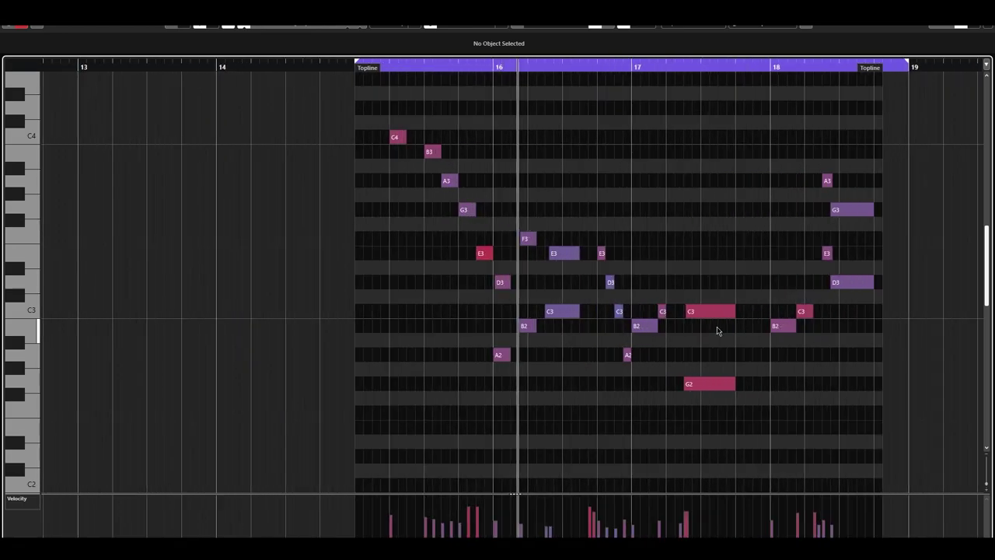
key("g")
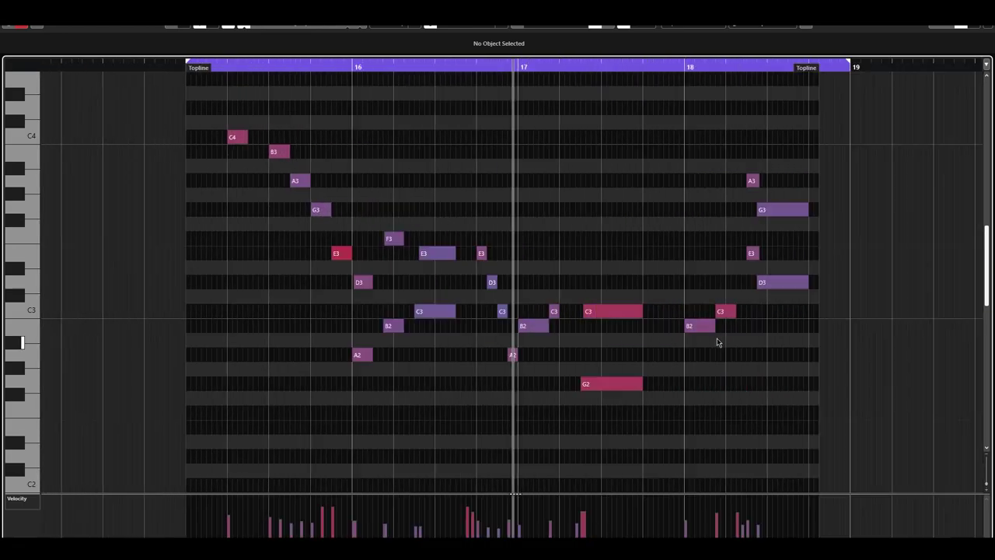
key("g")
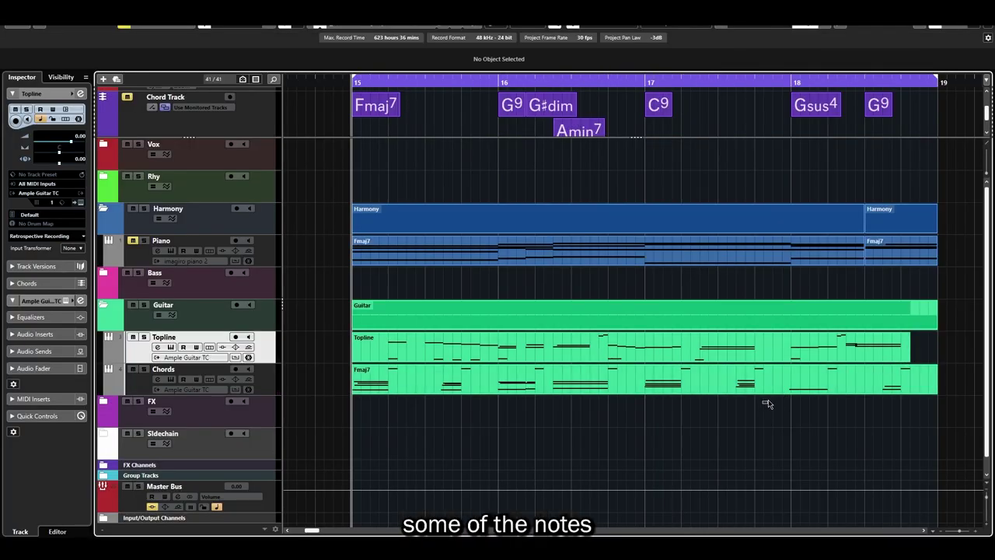
- Review the muted chord notes in bar 18 of the Chords part and remove the F#5 notes before beat 4 of bar 16
double_click(766, 373)
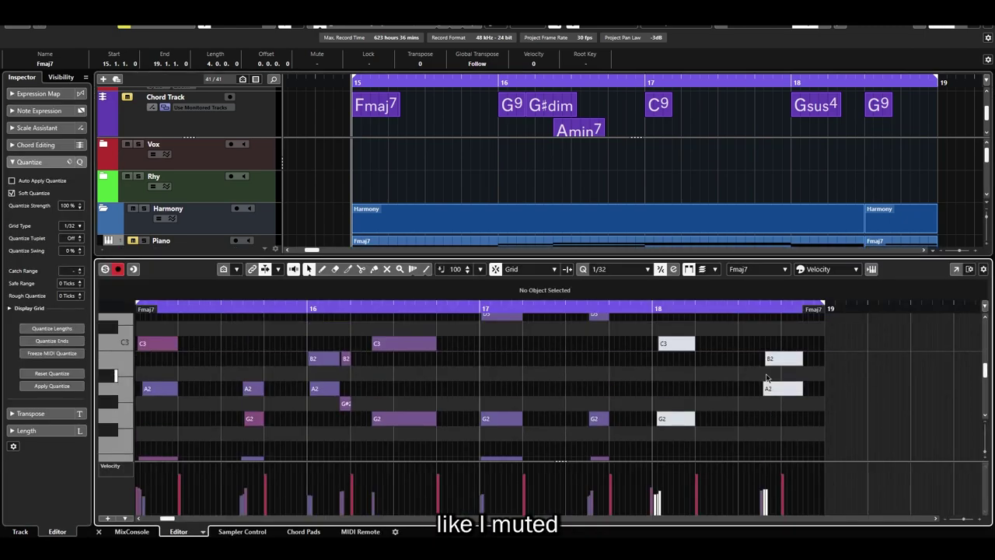
left_click_drag(689, 376, 784, 450)
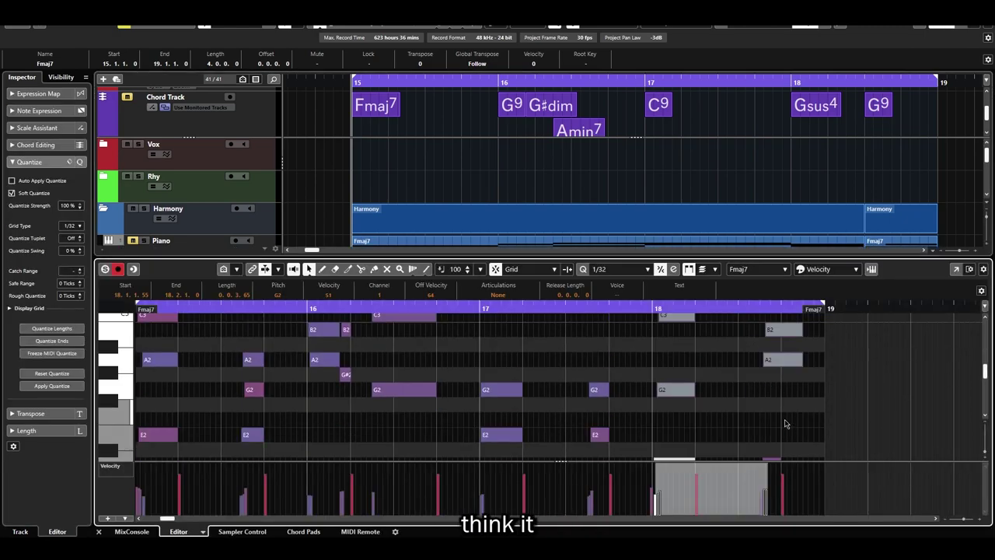
scroll(785, 424, "up", 1)
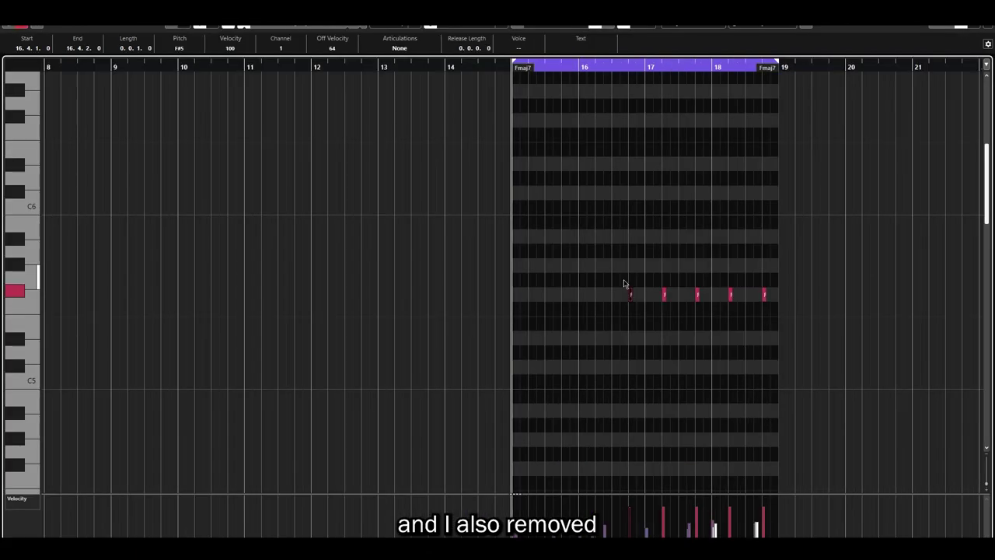
left_click_drag(611, 271, 800, 303)
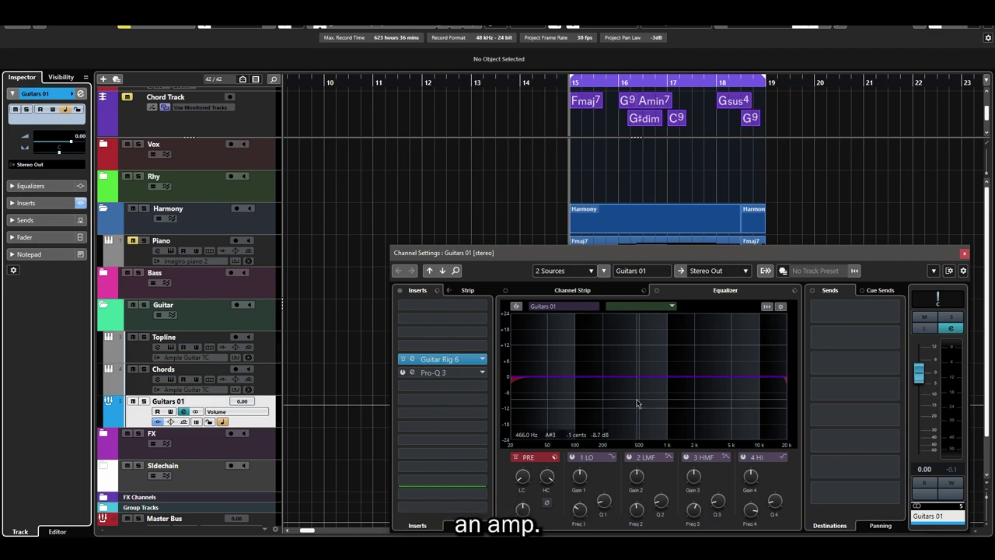
- Check the Guitar Rig 6 insert on the Guitars 01 group, play back and lower the group's volume to -5.50 dB
left_click(459, 359)
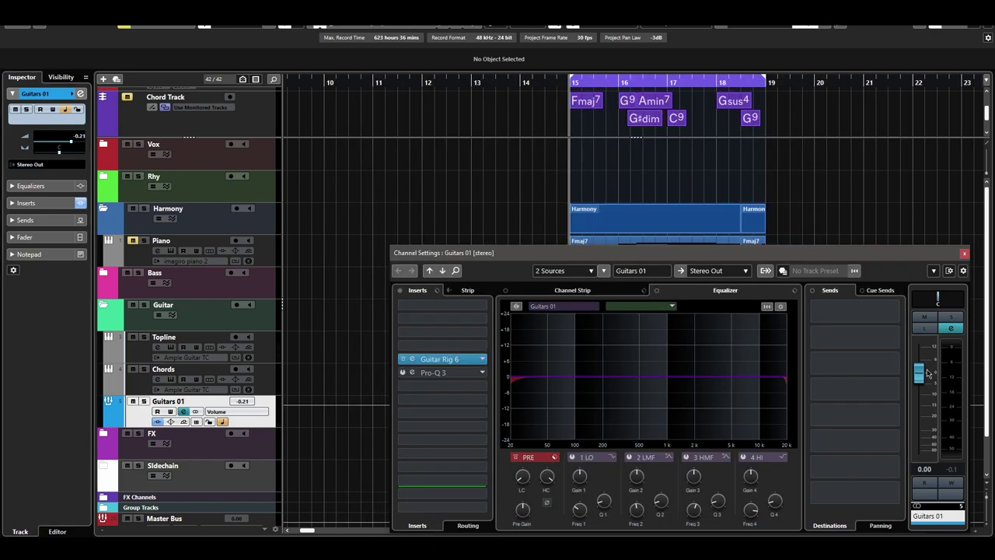
key("space")
left_click_drag(923, 371, 923, 382)
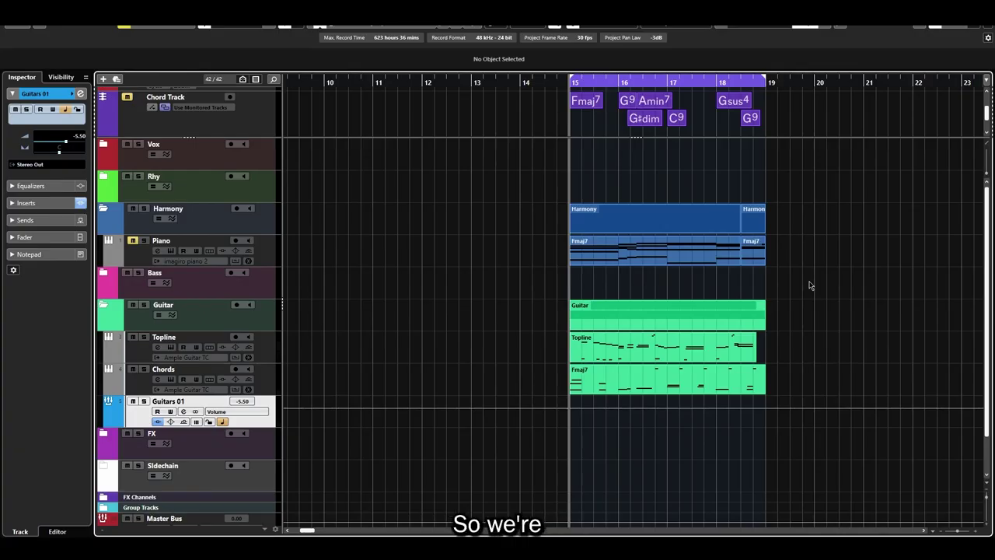
- Render the Topline part to a new audio track below the instrument track
left_click(660, 358)
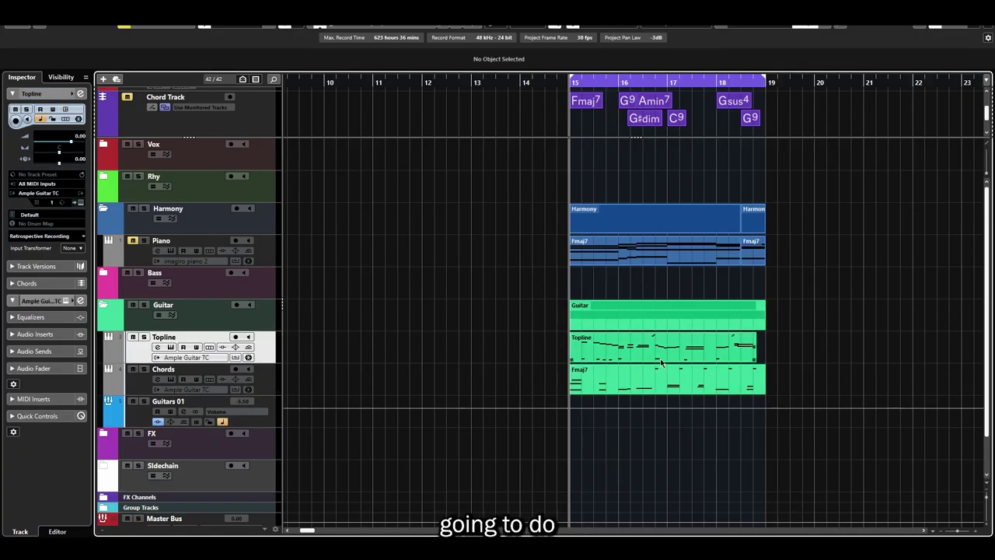
left_click_drag(572, 342, 761, 353)
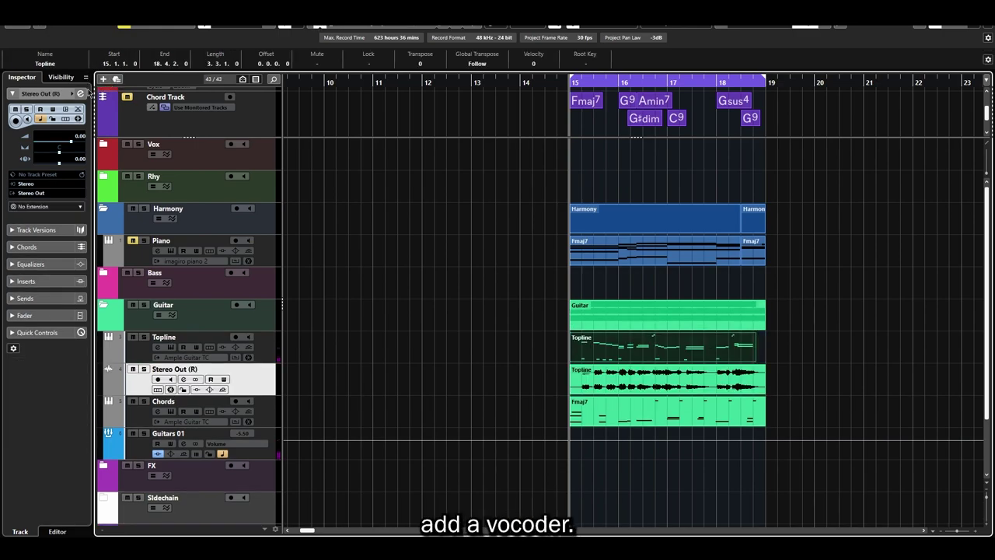
- Insert Harmony Engine on the rendered Topline audio track and set its harmony control to Chord Via MIDI
left_click(81, 94)
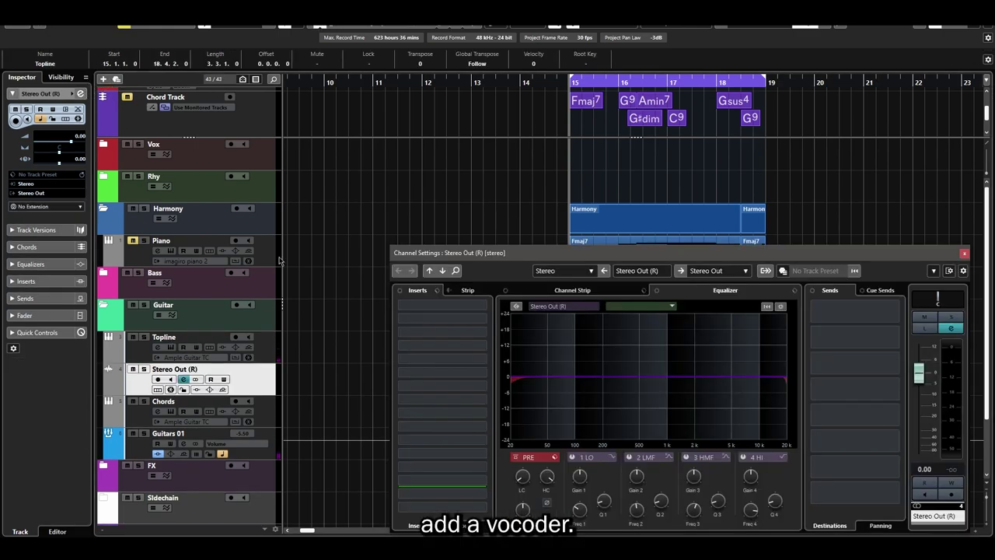
left_click(420, 345)
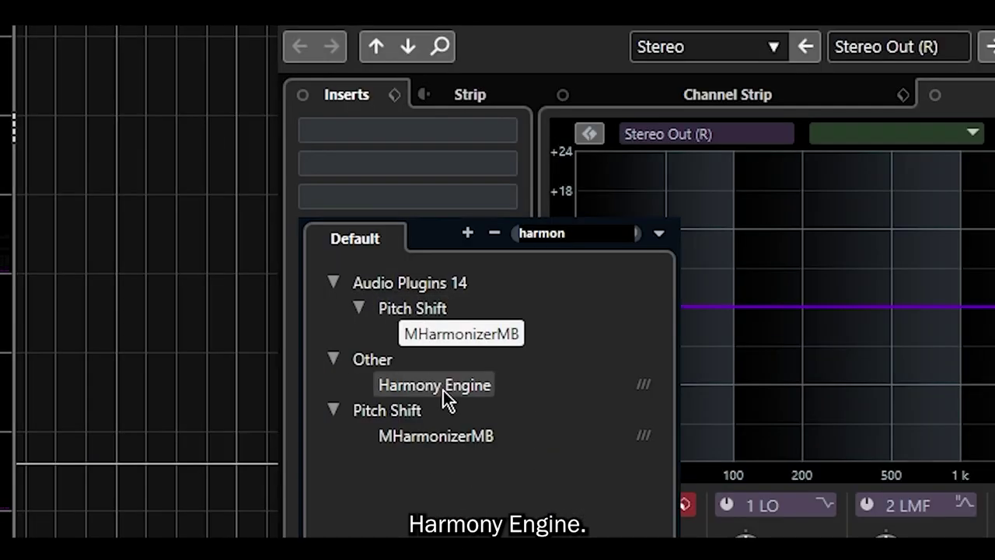
left_click(455, 409)
left_click(668, 192)
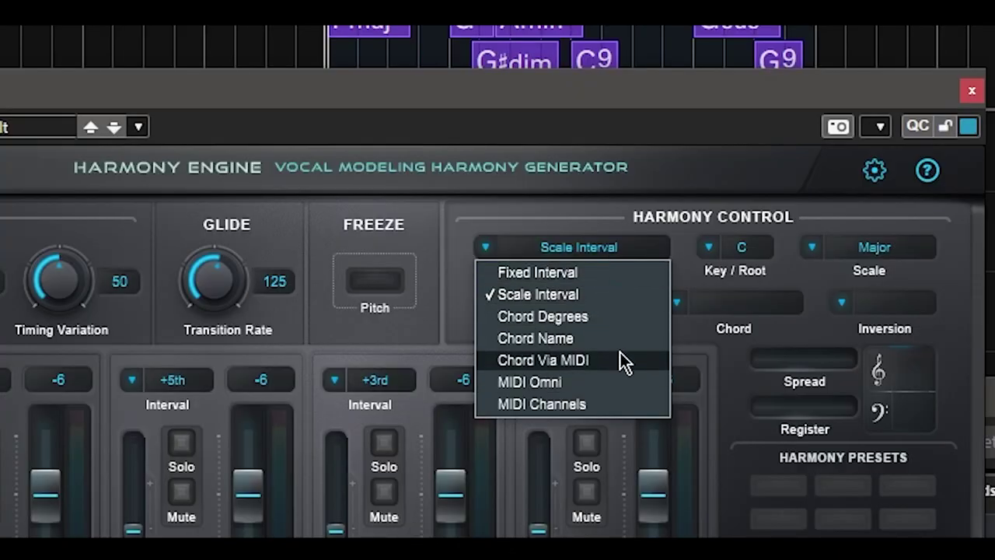
left_click(618, 360)
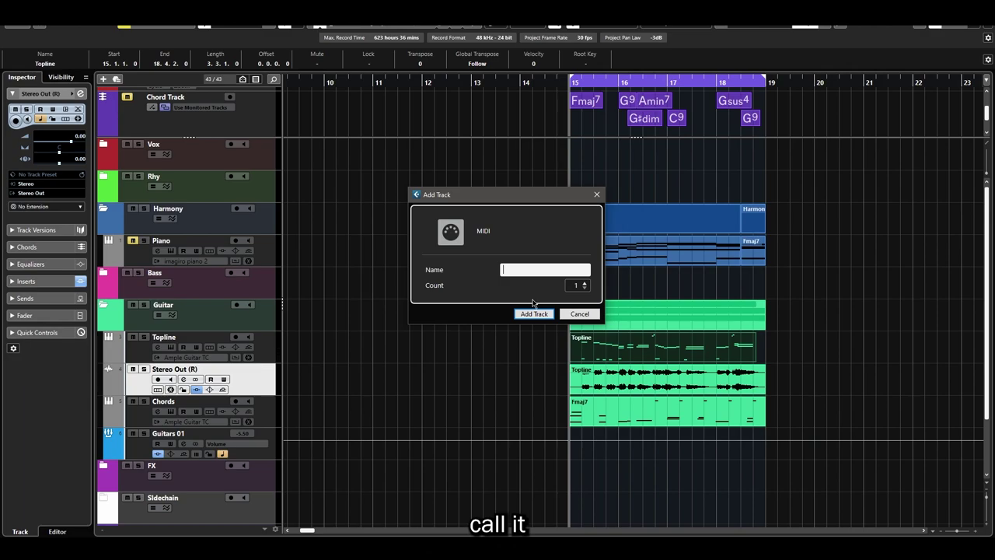
- Add a MIDI track named VOCODER MIDI and route its output to the Harmony Engine insert on MULTIVOICER
type("vo")
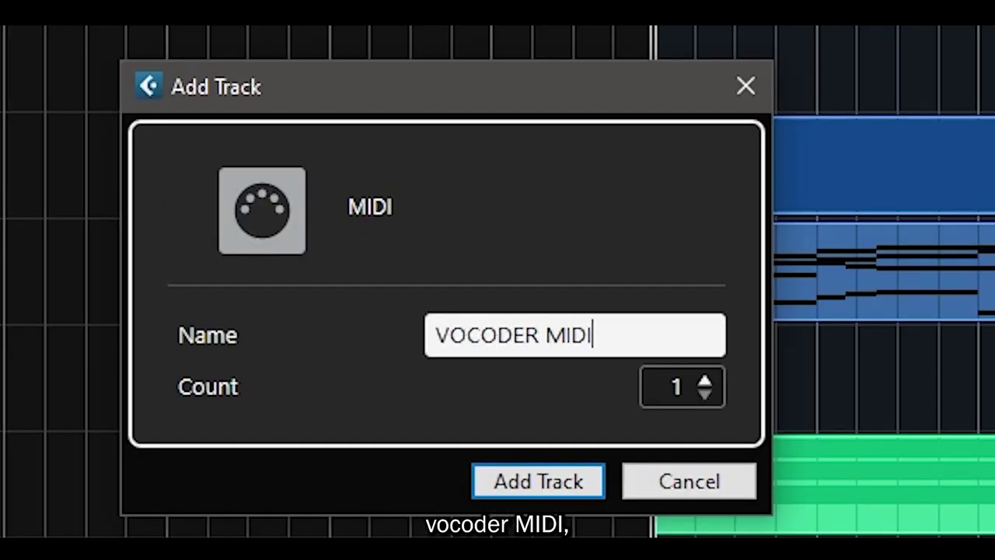
key("Return")
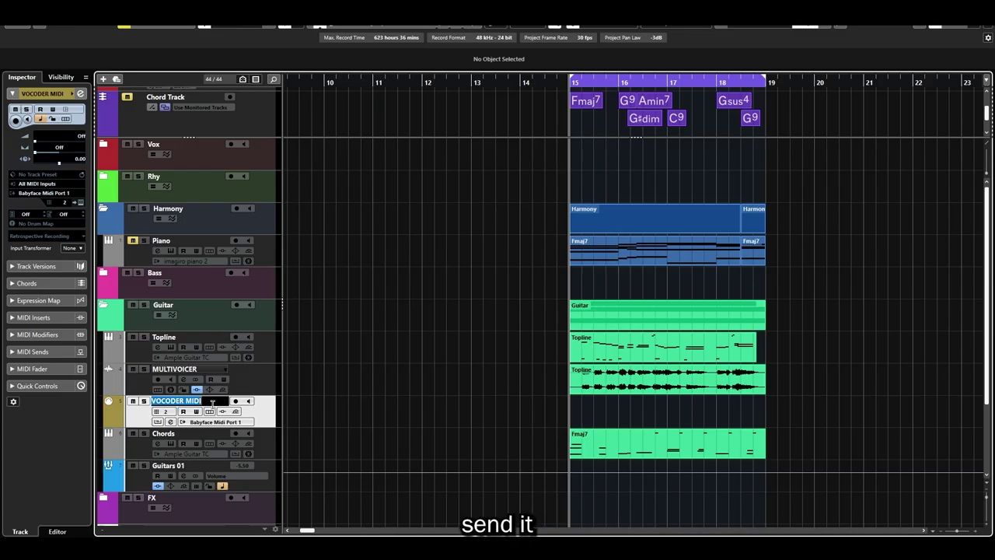
left_click(207, 422)
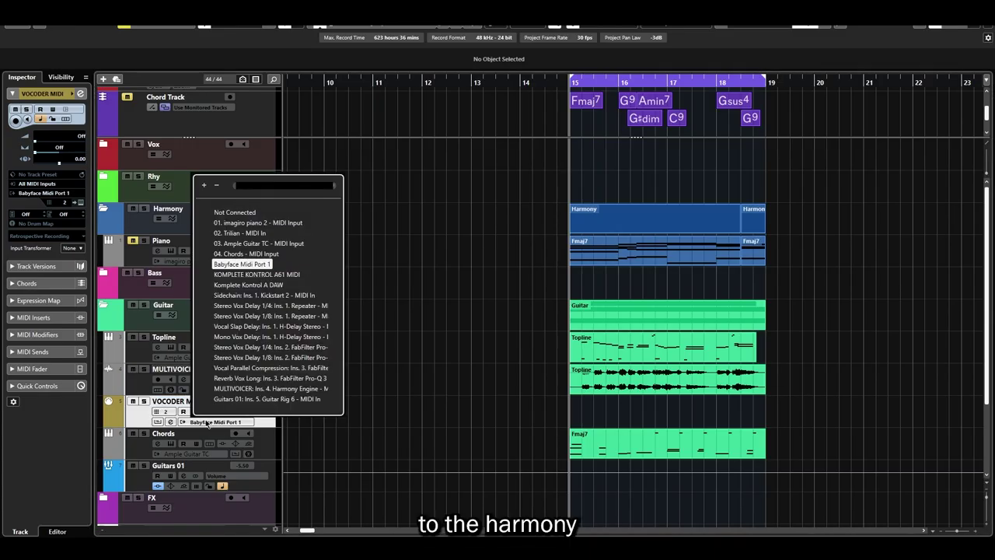
type("mult")
left_click(300, 221)
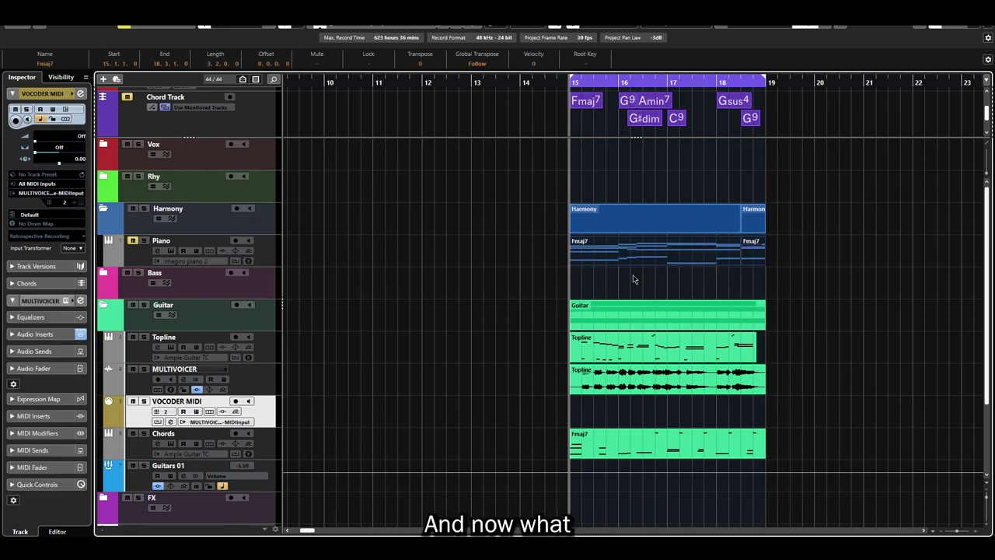
- Copy the piano chord parts onto the VOCODER MIDI track and set the MULTIVOICER volume to 3.39 dB during playback
left_click(623, 252)
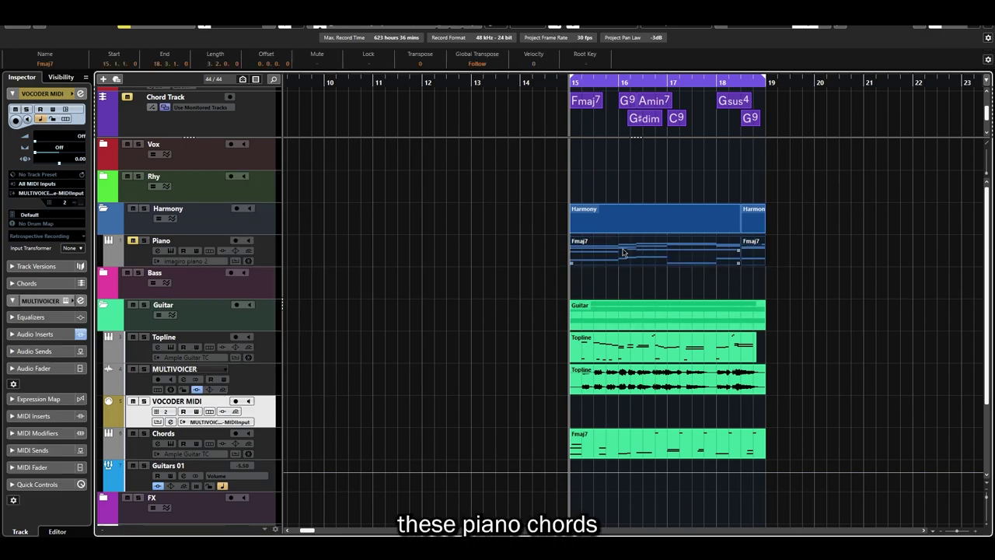
left_click_drag(620, 256, 618, 411)
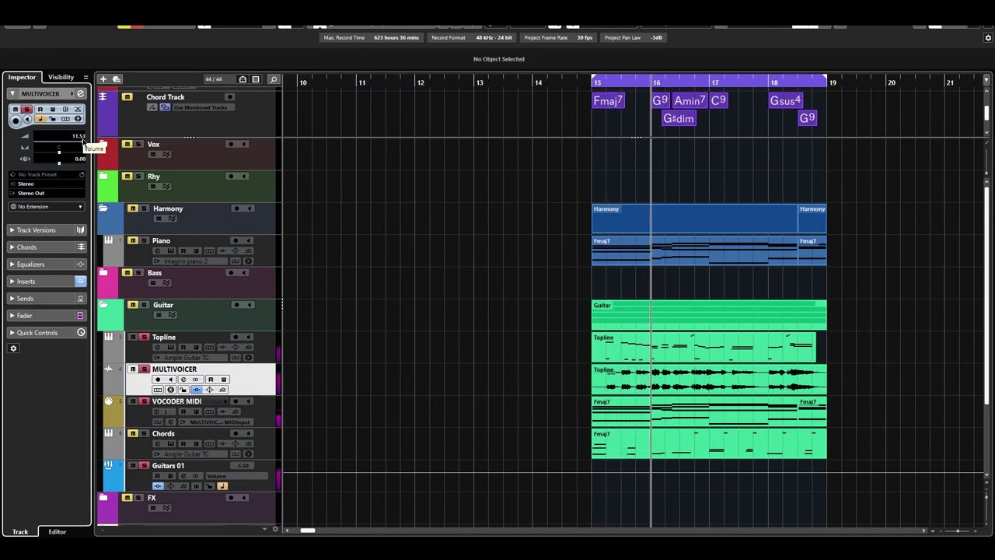
left_click_drag(78, 142, 74, 143)
key("space")
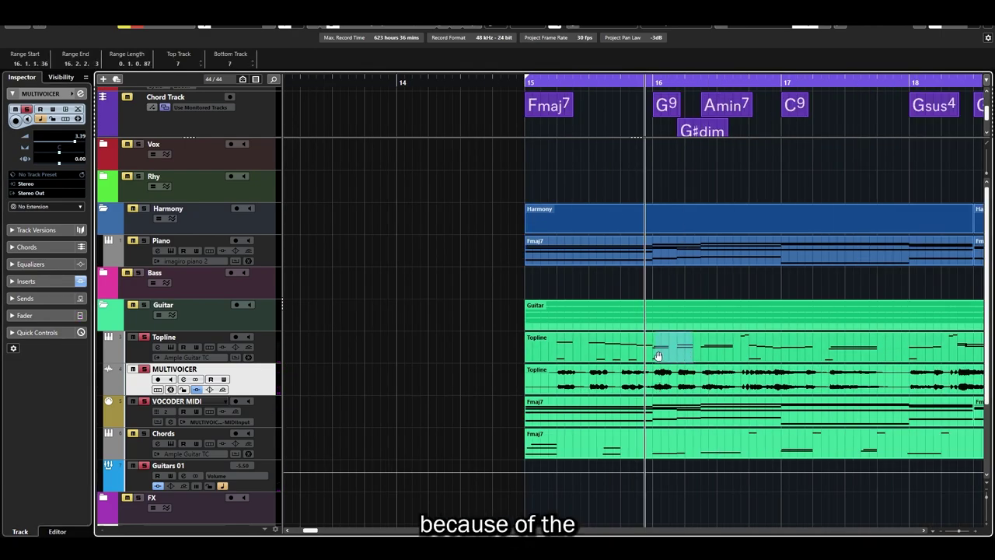
- Remove the MULTIVOICER audio under the G9 and G♯dim chords in bar 16 and from the middle of bar 18 onward
left_click_drag(652, 377, 691, 386)
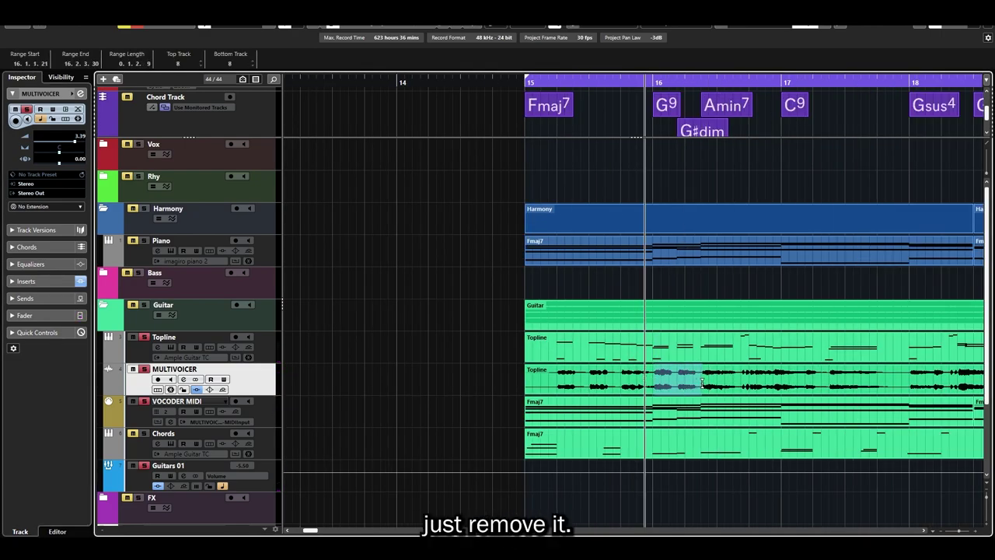
key("Delete")
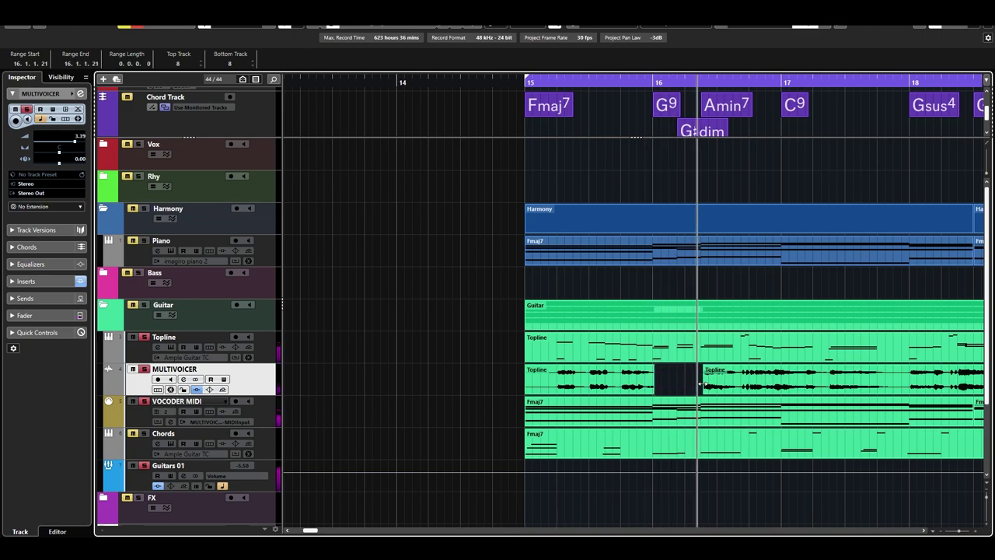
key("g")
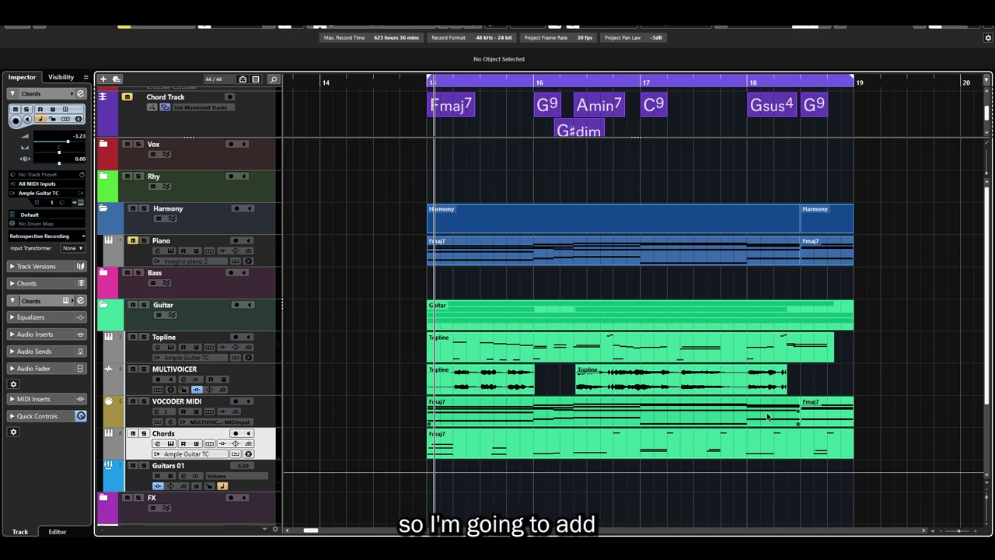
- Duplicate the MULTIVOICER and VOCODER MIDI tracks and replace Harmony Engine with Morphoder Stereo on MULTIVOICER 002
left_click(265, 379)
left_click(268, 412, "shift")
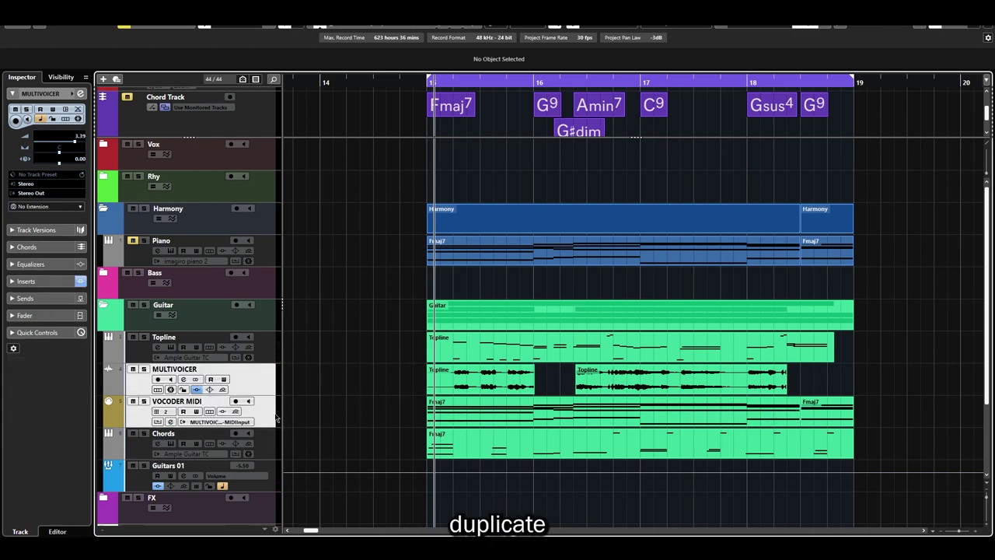
key("ctrl+d")
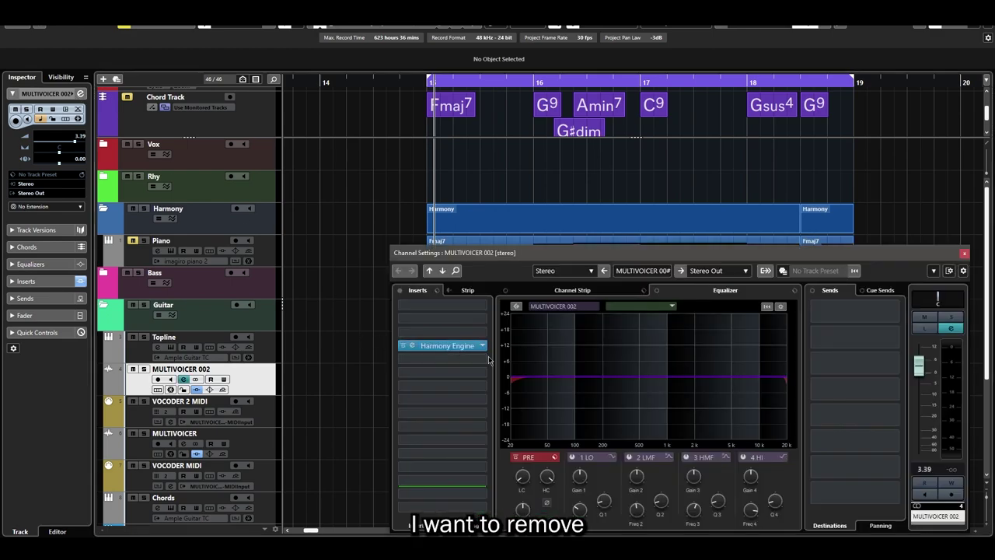
left_click(482, 349)
type("morph")
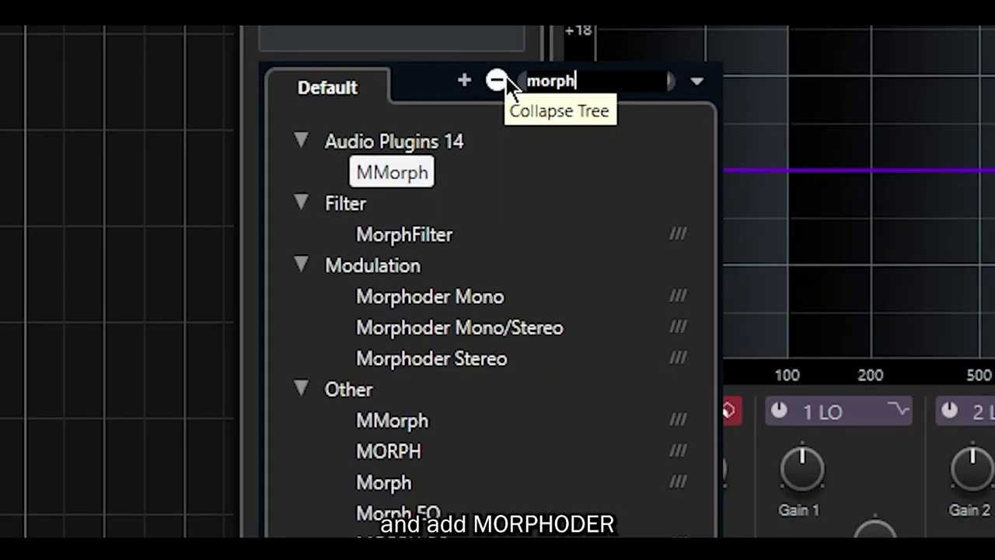
left_click(466, 358)
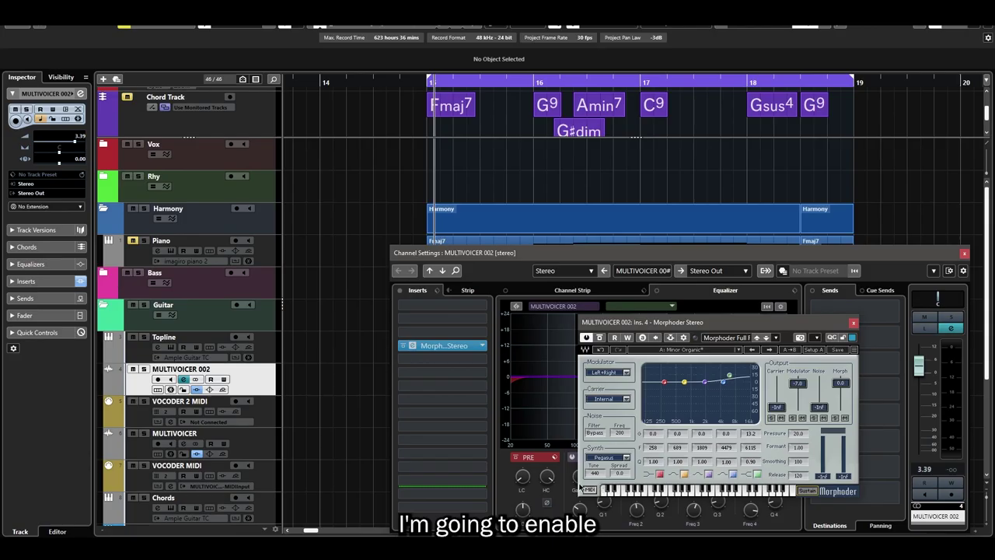
- Enable MIDI in Morphoder, route VOCODER 2 MIDI to the Morphoder insert on MULTIVOICER 002 and play back
left_click(591, 489)
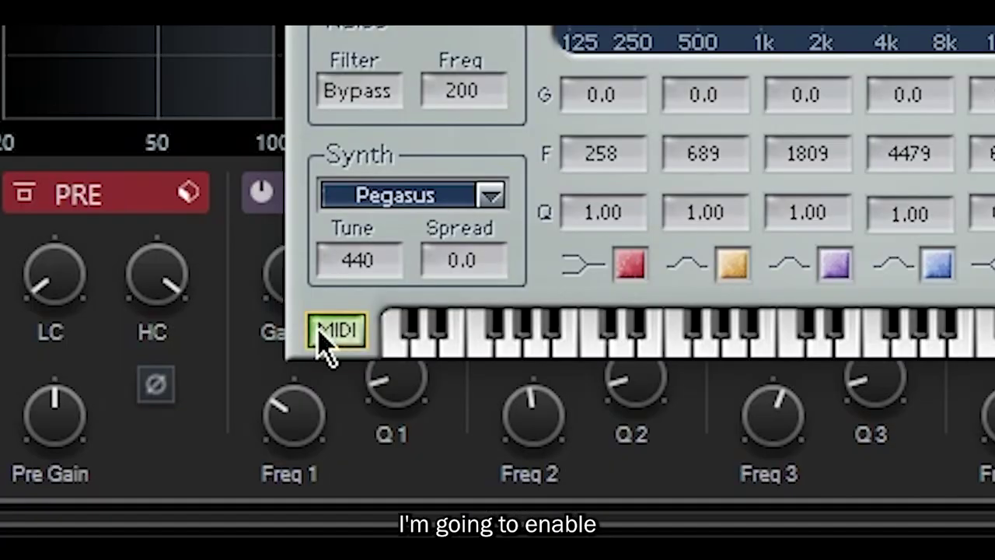
left_click(234, 422)
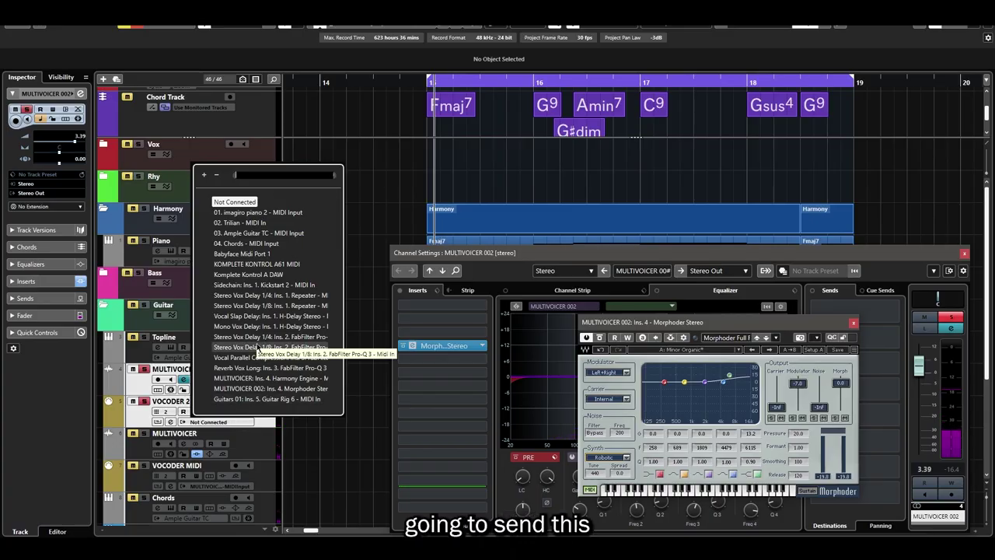
type("mor")
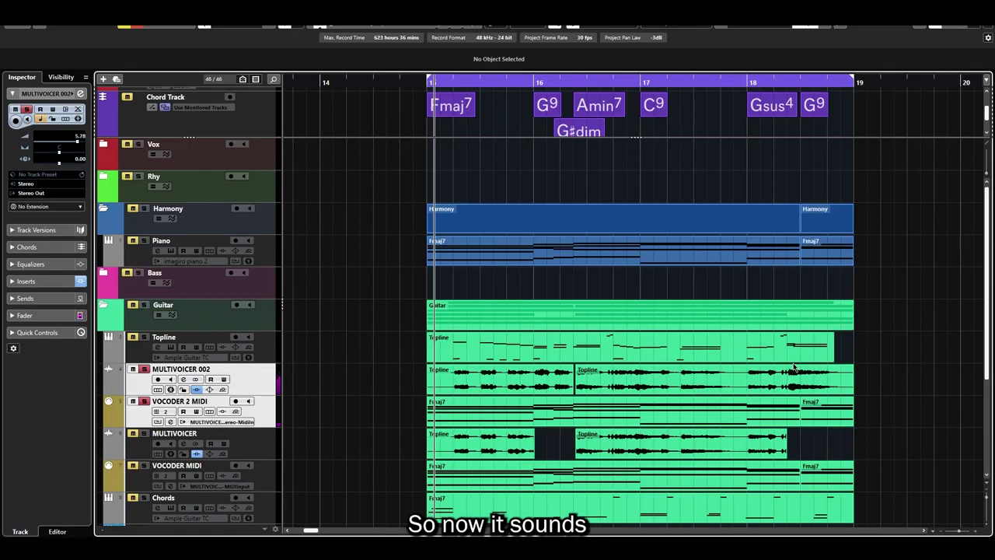
key("space")
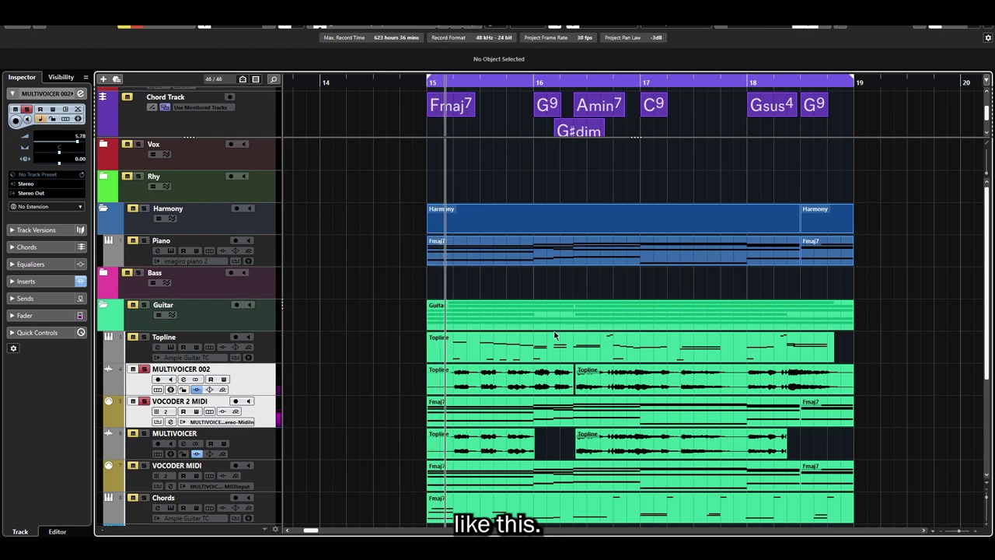
- Try different Morphoder synth sounds on MULTIVOICER 002, including WarmPad, during playback
left_click(183, 379)
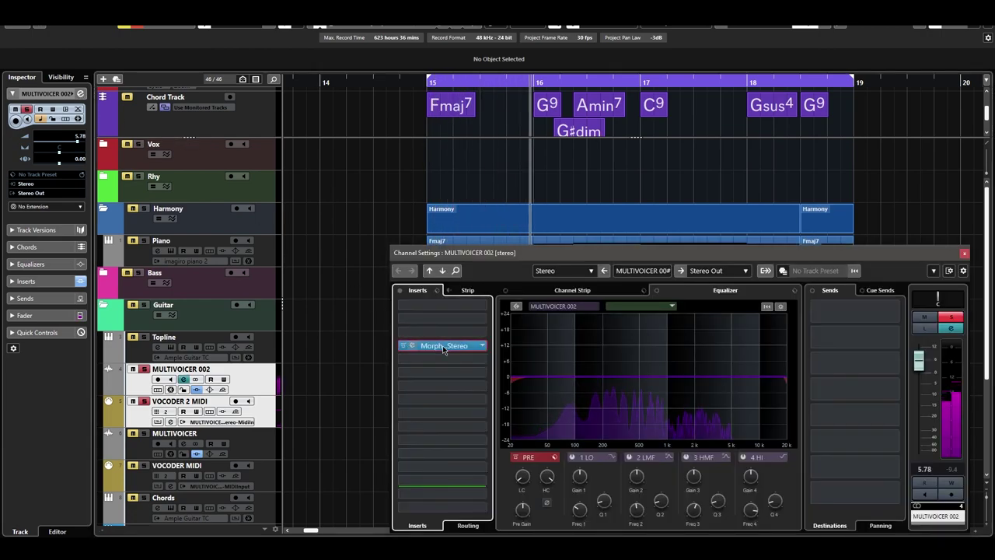
left_click(442, 345)
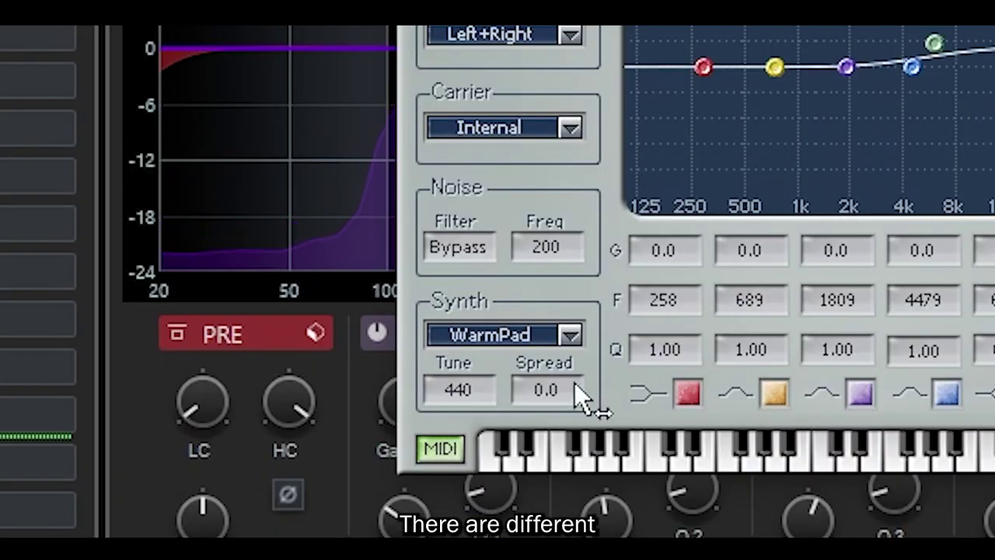
left_click(484, 340)
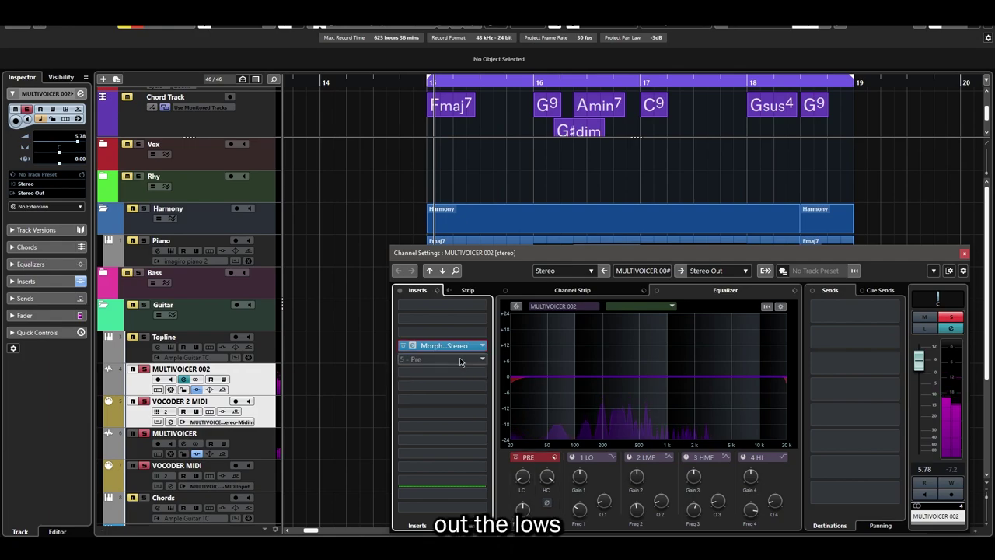
- Insert Pro-Q 3 after Morphoder on MULTIVOICER 002, filter out the lows with a 36 dB/oct low cut and play back
left_click(459, 361)
type("pro")
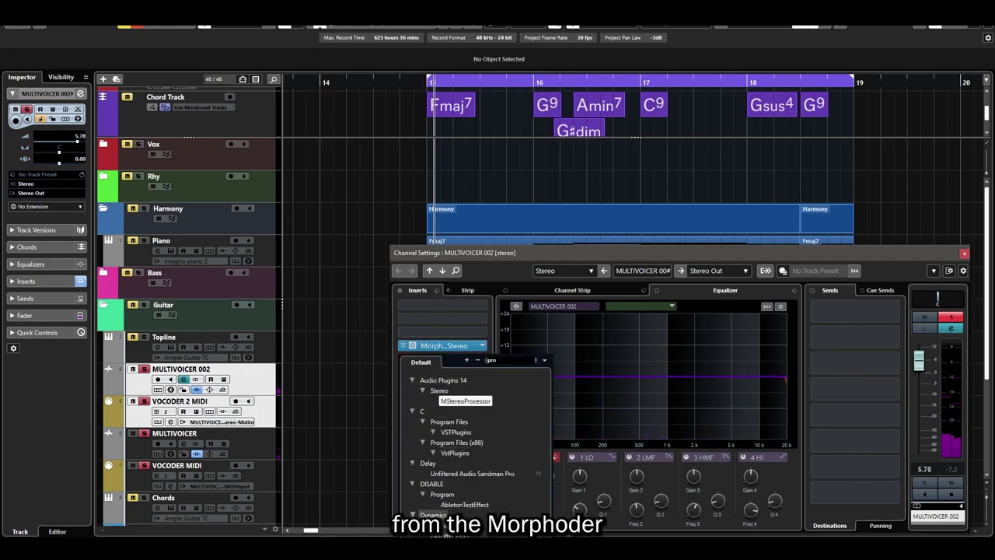
left_click(444, 485)
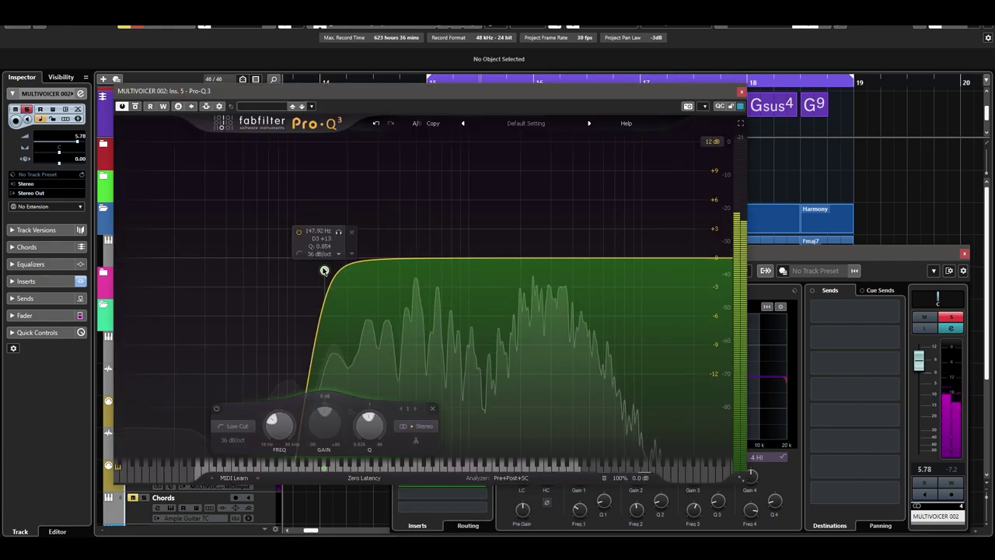
left_click_drag(318, 271, 347, 279)
left_click(391, 267)
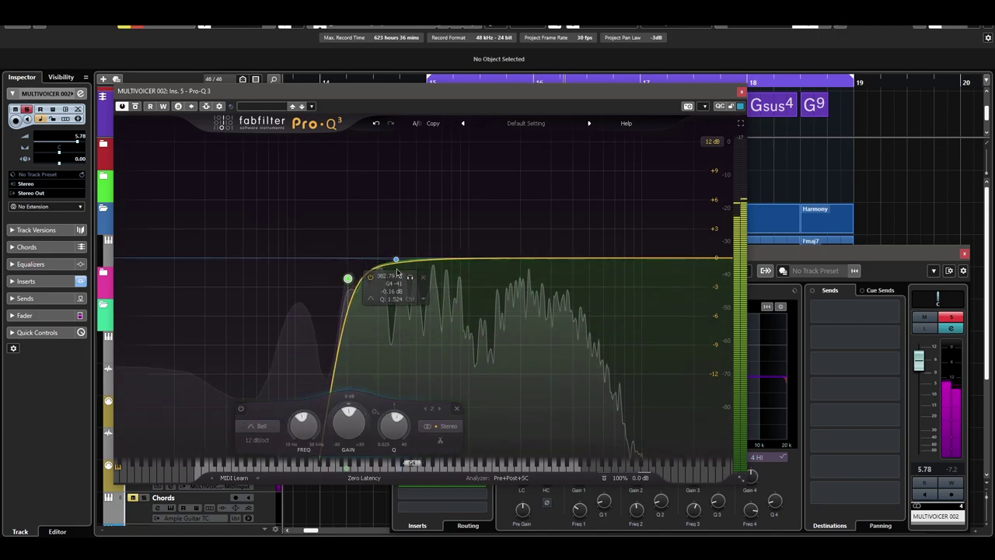
left_click(741, 91)
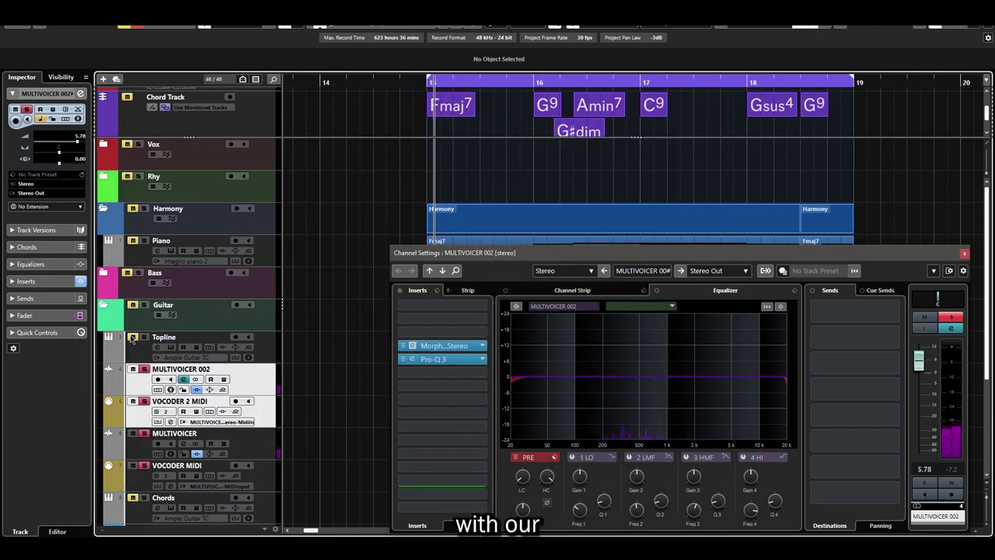
key("space")
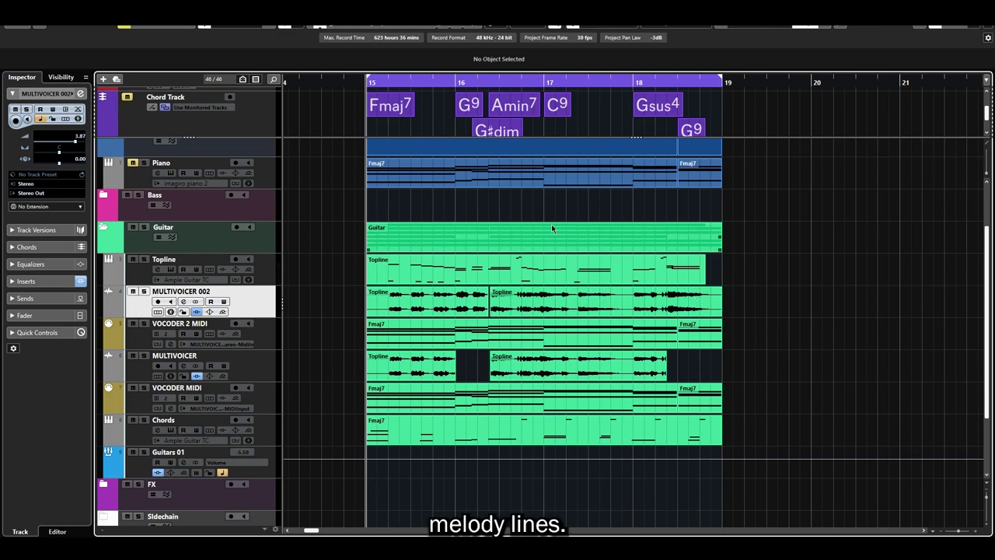
- Render the Topline part to another new audio track and play it back to find the notes to accentuate
left_click(642, 277)
key("ctrl+r")
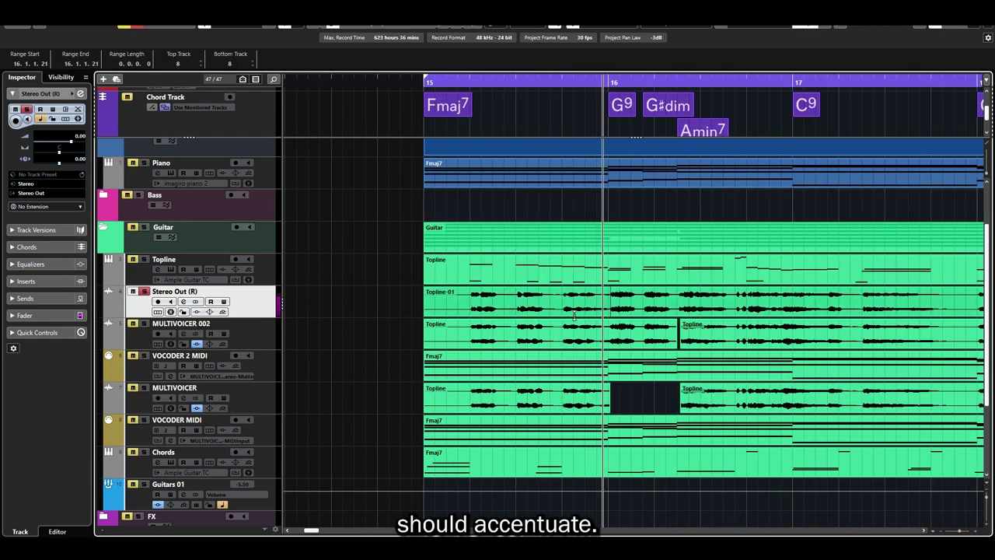
key("space")
- Cut the new Topline audio down to the short accents at the ends of bars 15 and 16 and in bar 18
left_click_drag(561, 304, 611, 306)
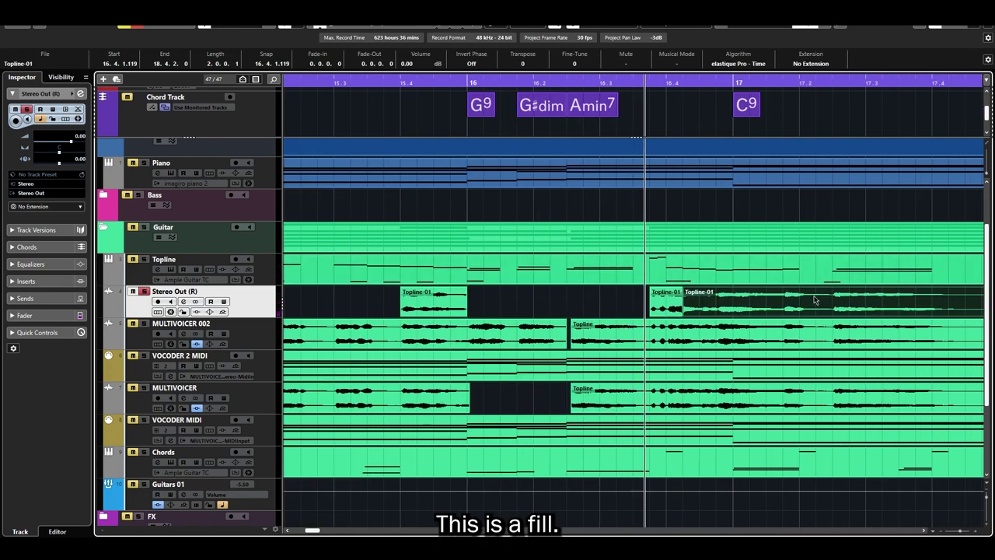
scroll(707, 314, "down", 3)
left_click_drag(708, 313, 351, 312)
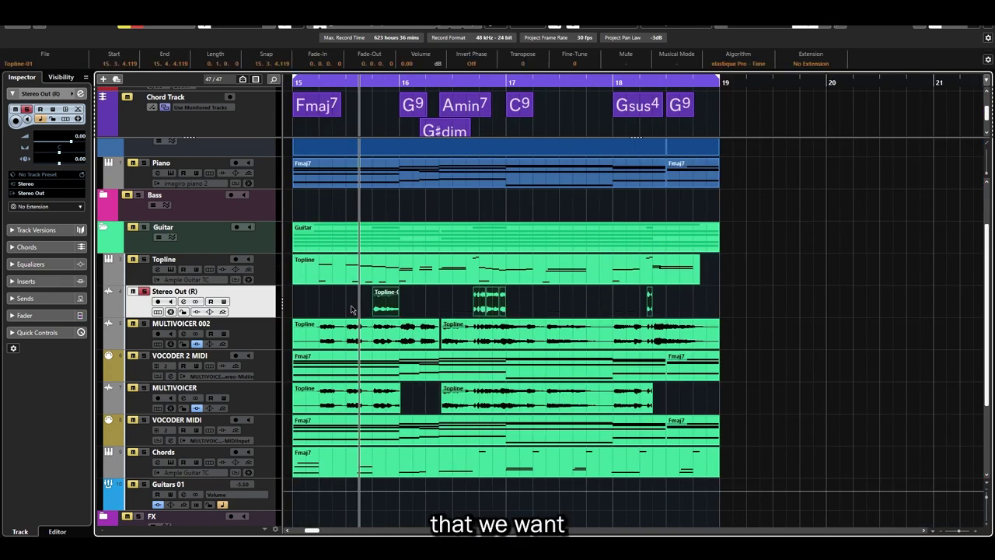
- Insert the kHs Bitcrush effect in the second insert slot of the Stereo Out (R) accent track
left_click(184, 301)
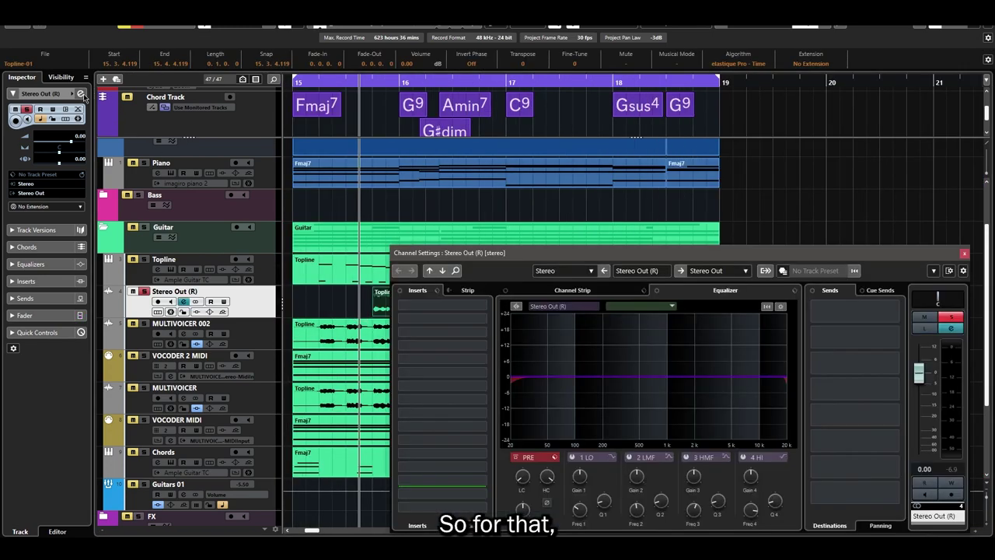
left_click(440, 319)
type("bit")
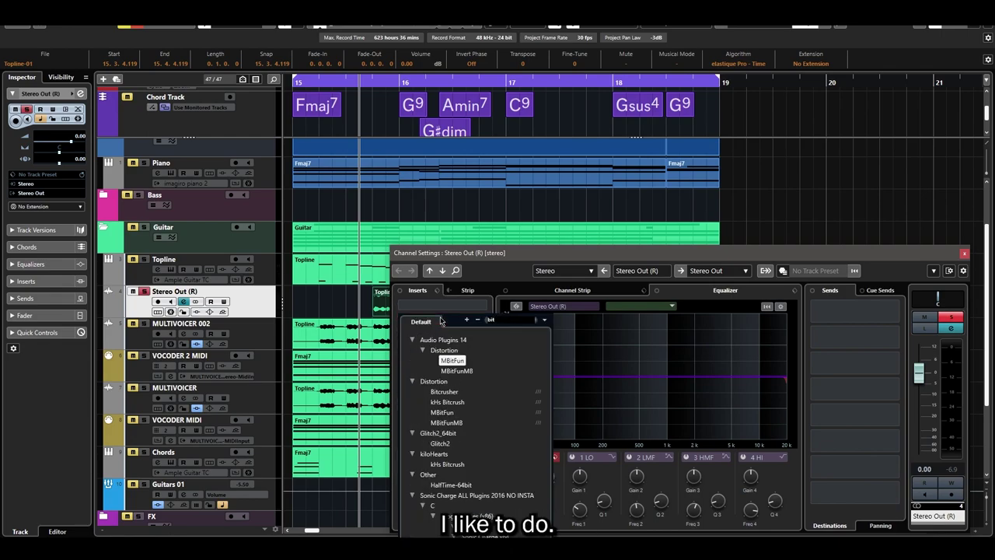
type("crus")
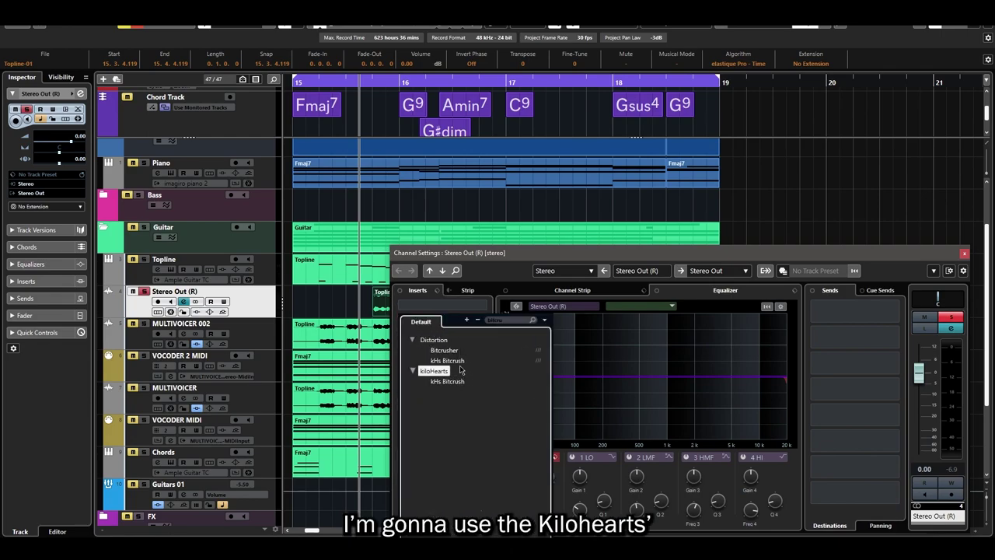
left_click(454, 362)
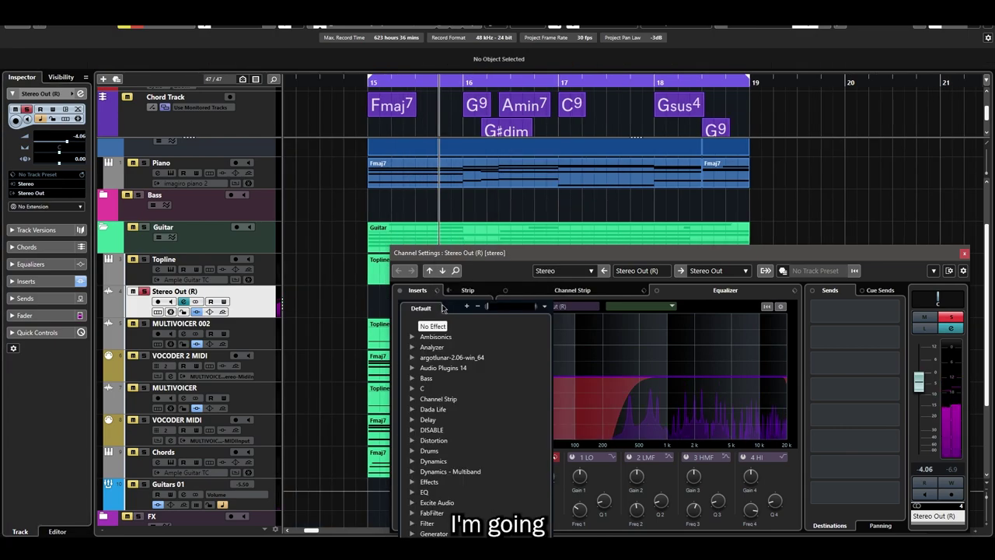
- Insert kHs Pitch Shifter ahead of the bitcrusher on the accent track, set it to +12.00 semitones and lower its mix
type("pitch")
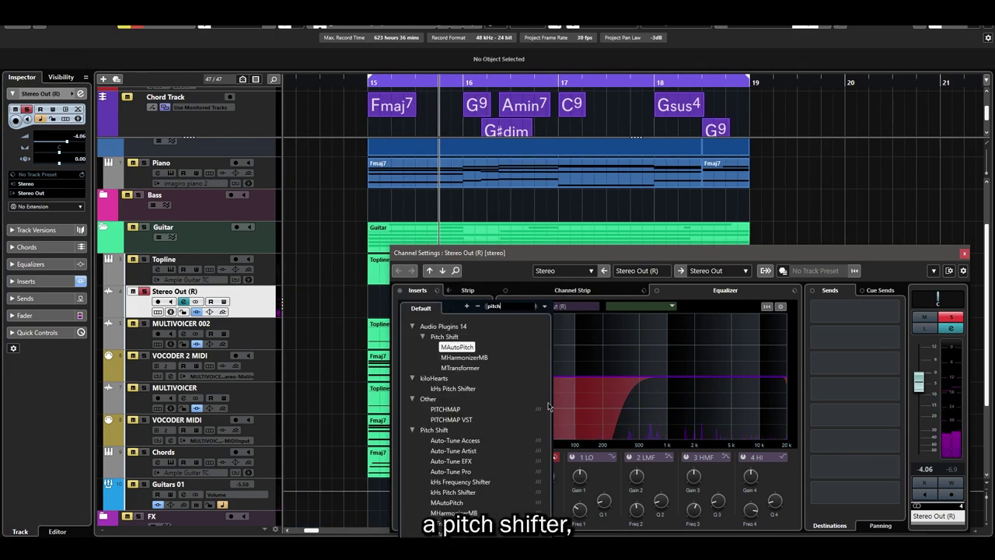
left_click(453, 387)
left_click_drag(587, 323, 586, 315)
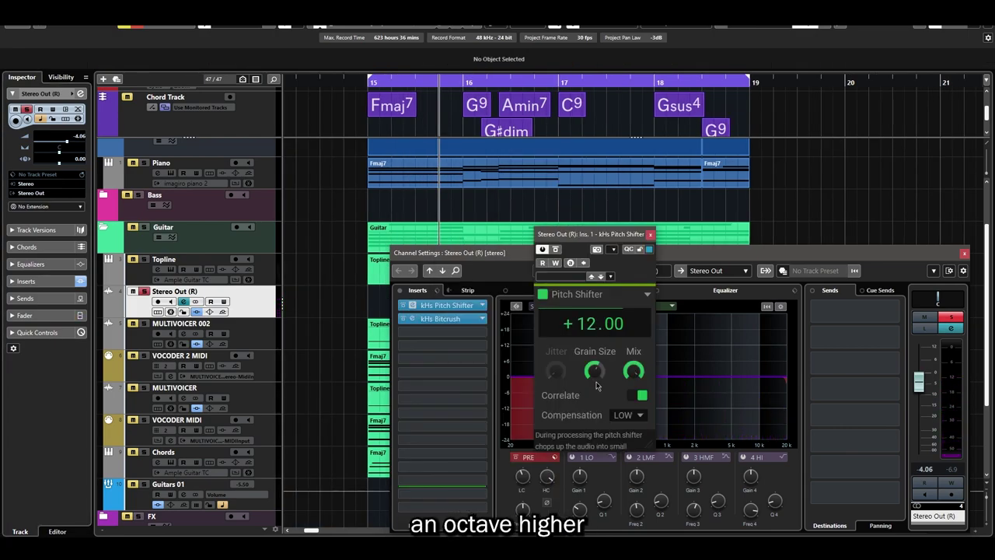
left_click_drag(629, 362, 630, 401)
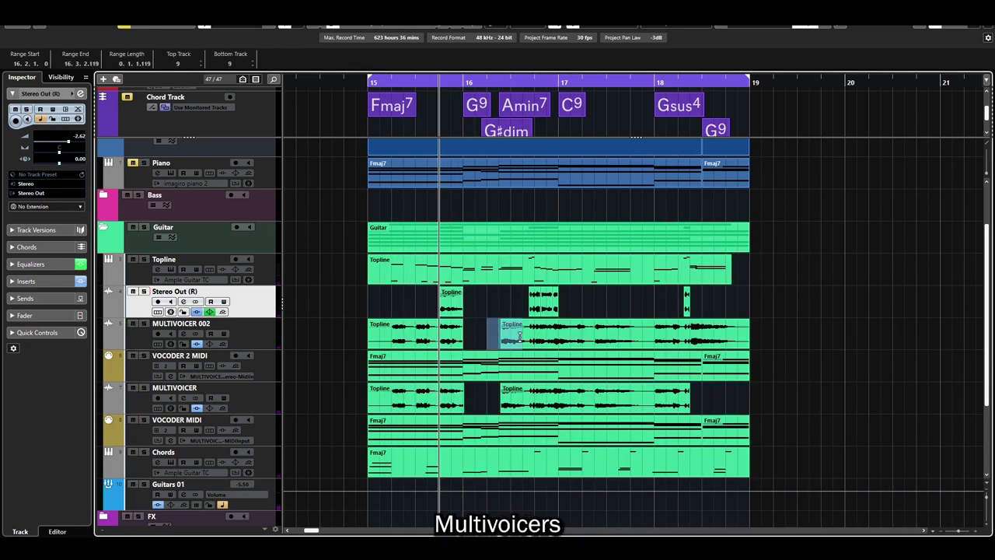
- Remove the middle of bar 16 from the Topline audio on both Multivoicer tracks and play back the full arrangement from bar 15
key("Delete")
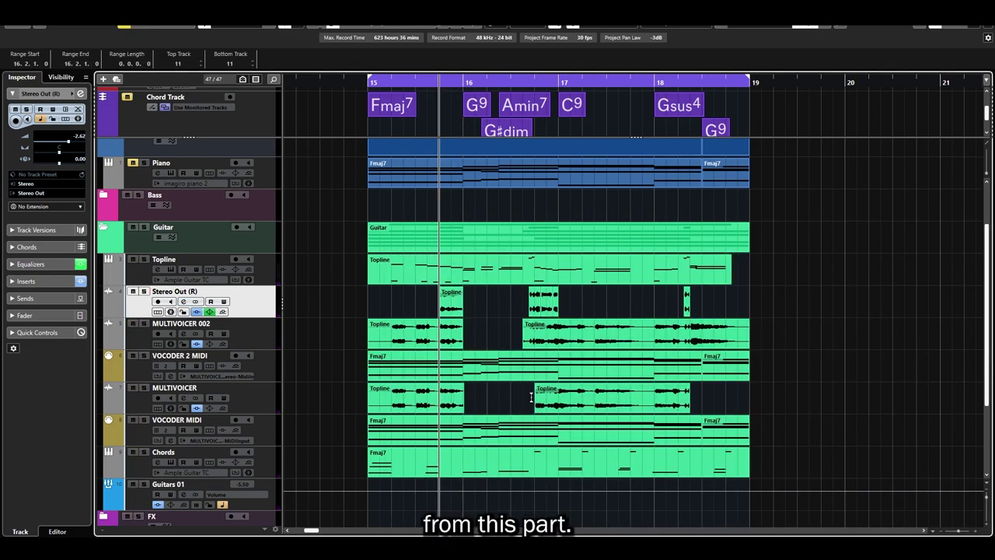
key("space")
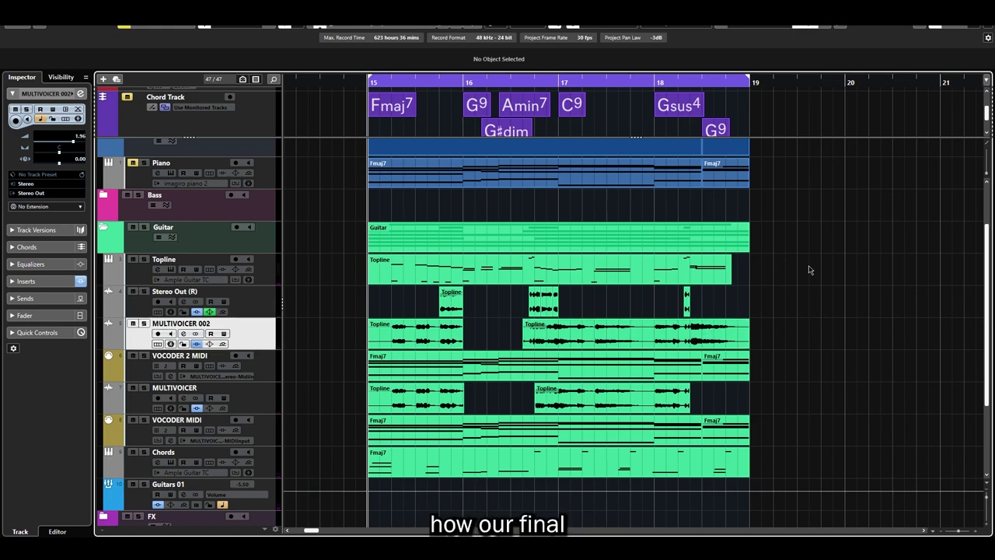
key("space")
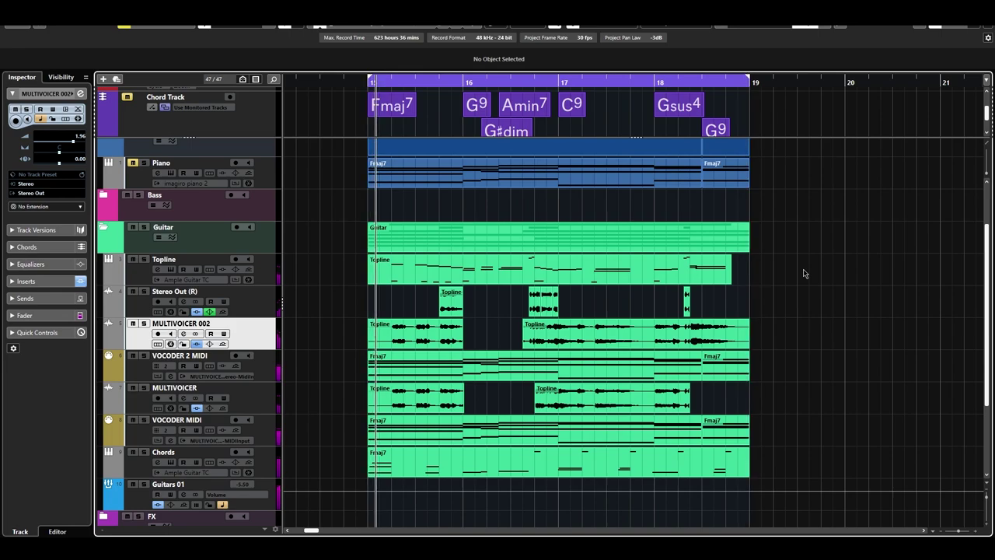
key("space")
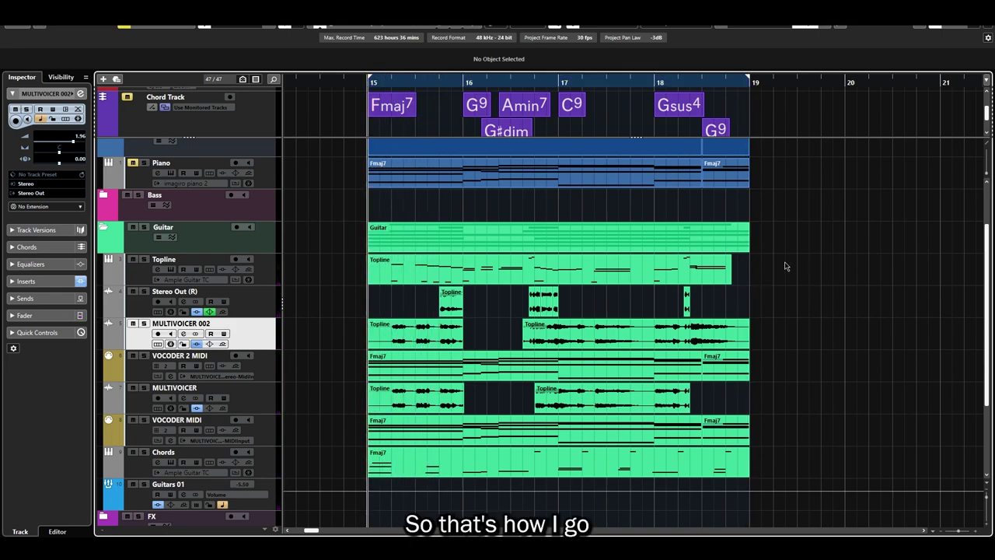